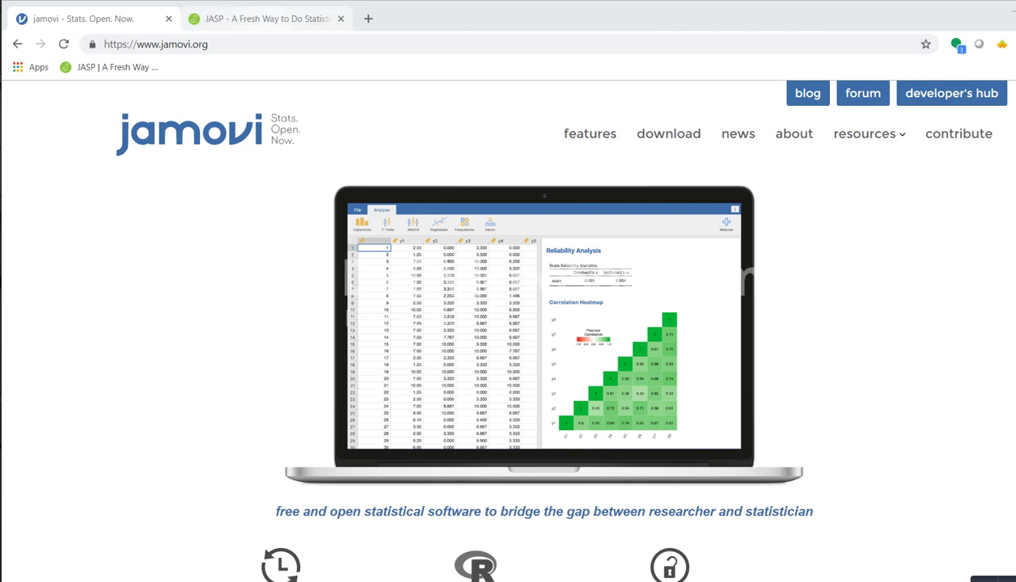
View the JASP website's home page and return to the jamovi website.
click(267, 17)
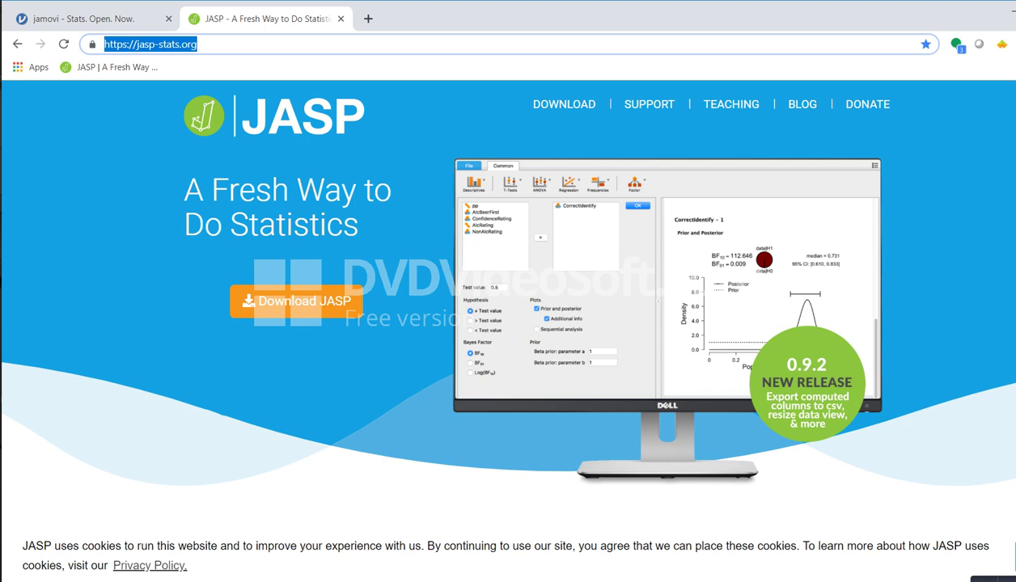
click(198, 44)
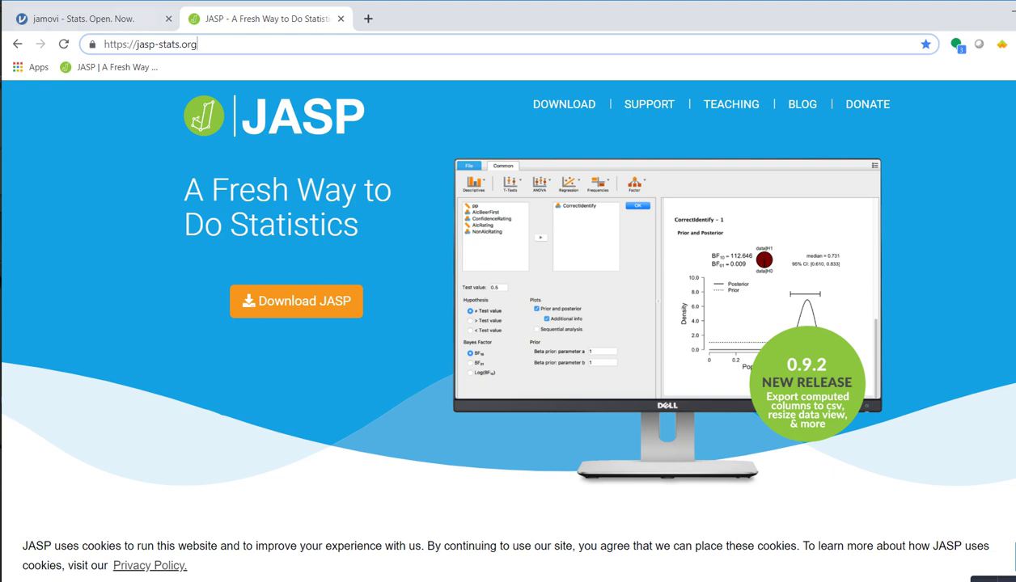
click(122, 18)
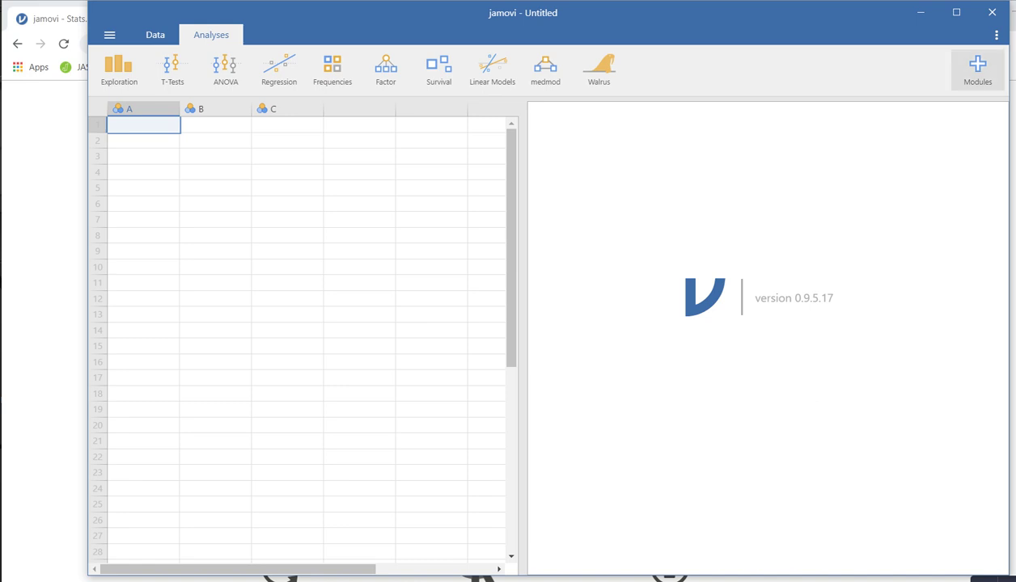
Examine the add-on modules available in the jamovi library, from Rj to jamovi Arcade, and close the library.
click(977, 71)
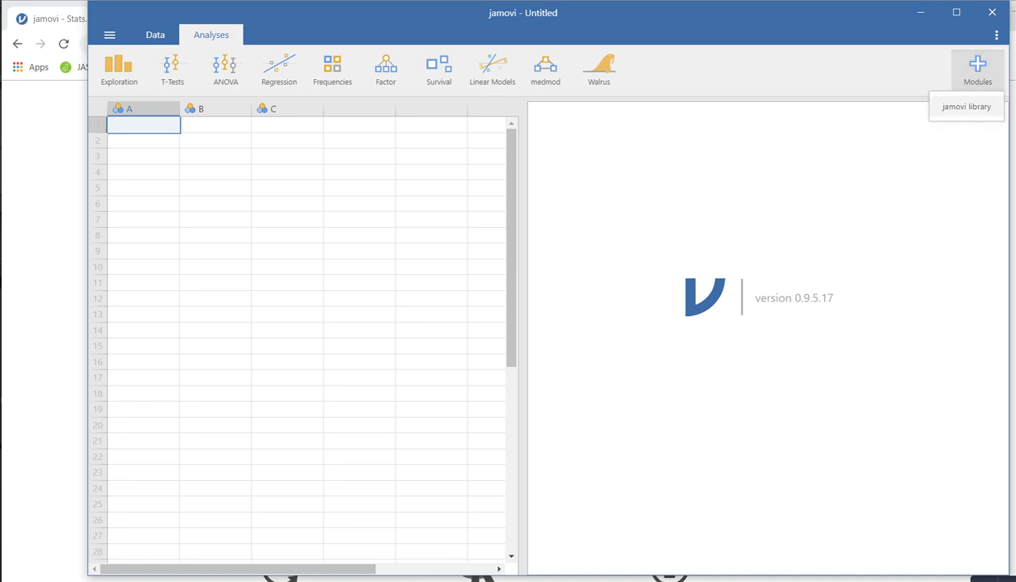
click(966, 106)
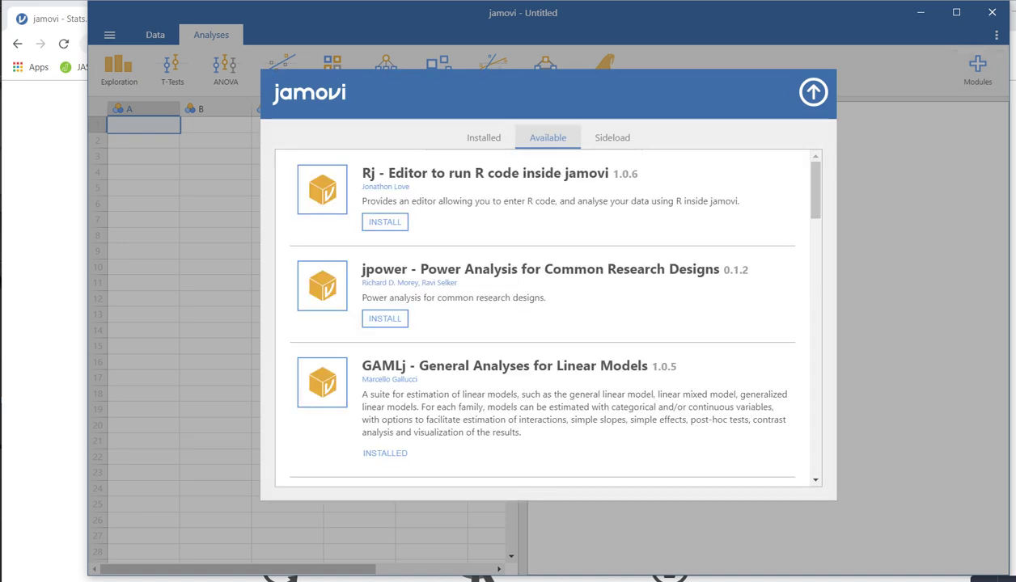
scroll(544, 315, down, 3)
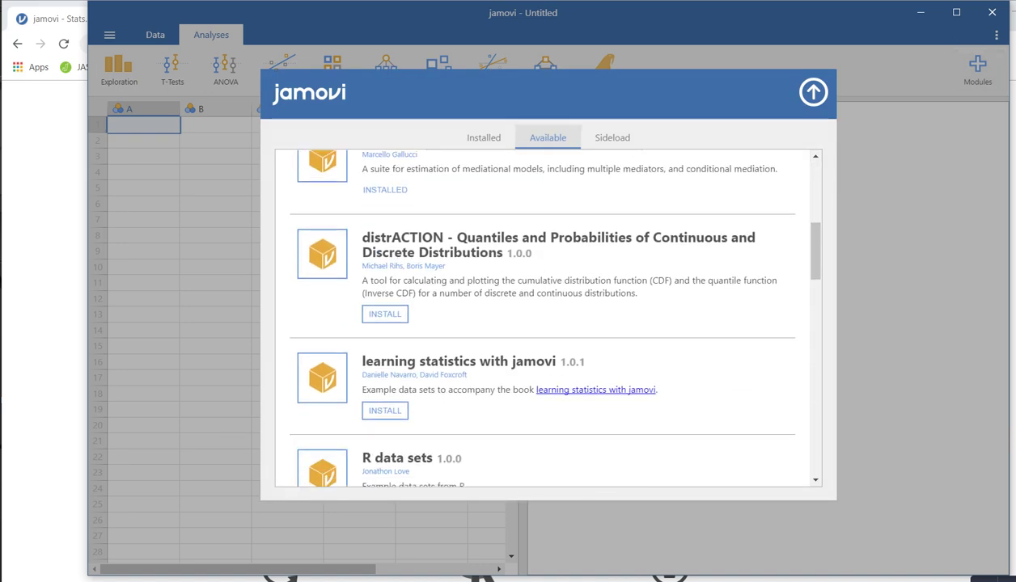
scroll(545, 316, up, 1)
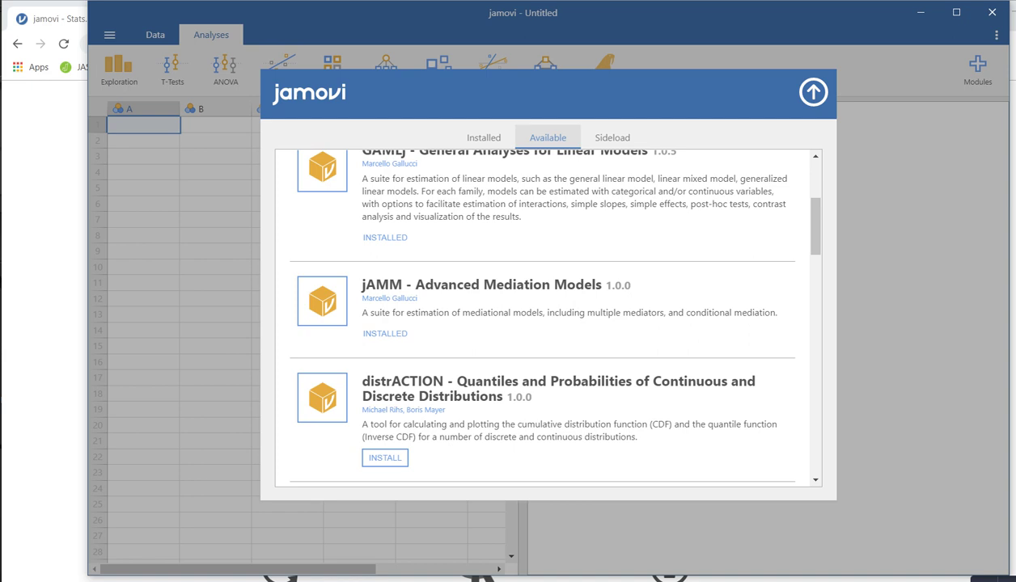
scroll(544, 315, down, 5)
scroll(545, 315, down, 1)
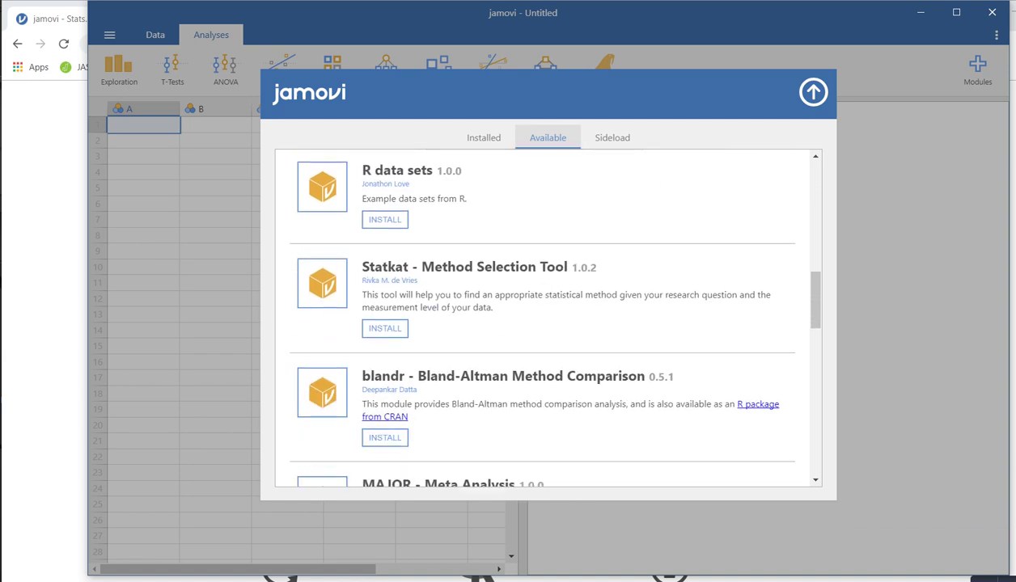
scroll(545, 315, down, 4)
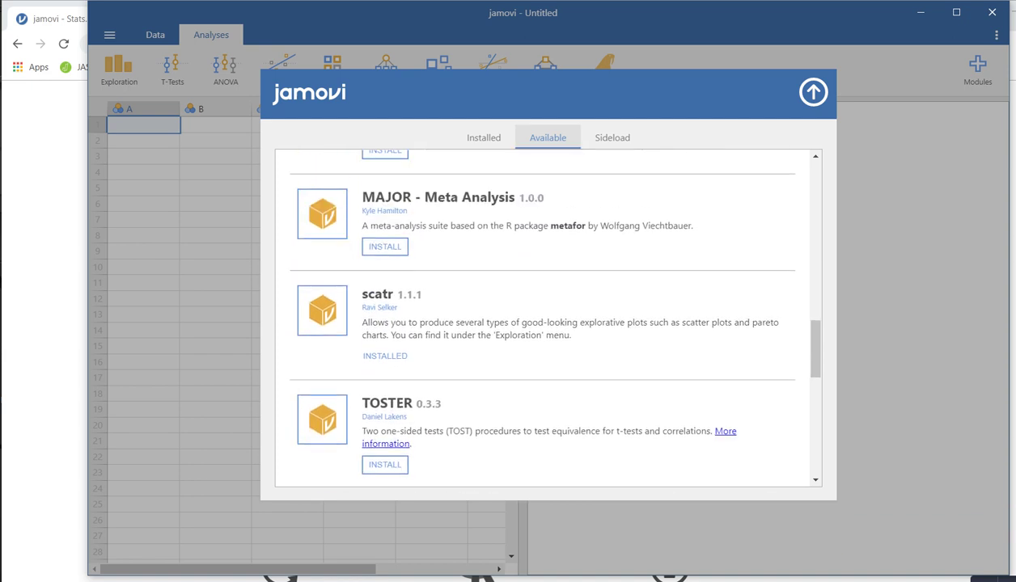
scroll(545, 316, down, 6)
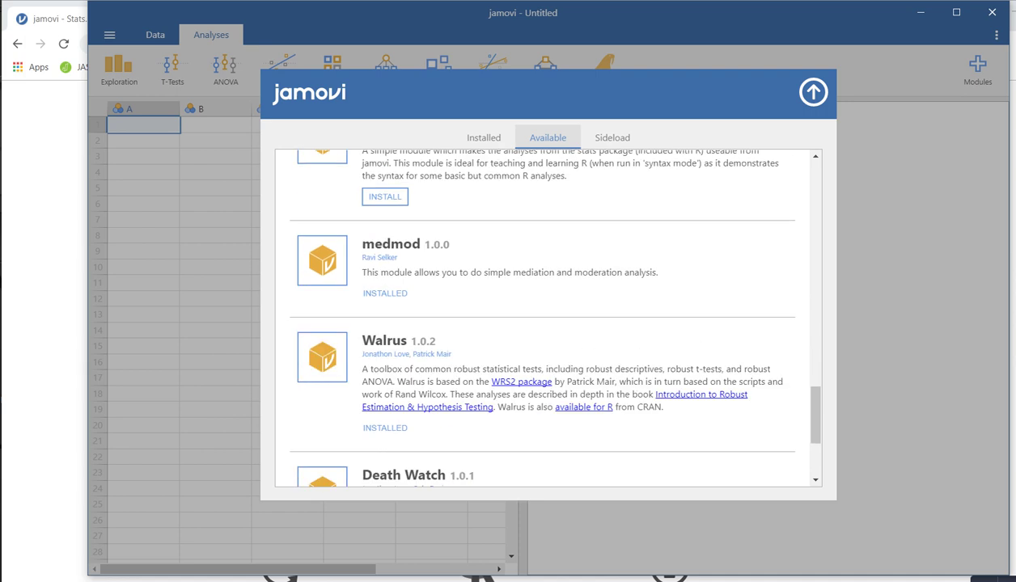
scroll(544, 315, down, 2)
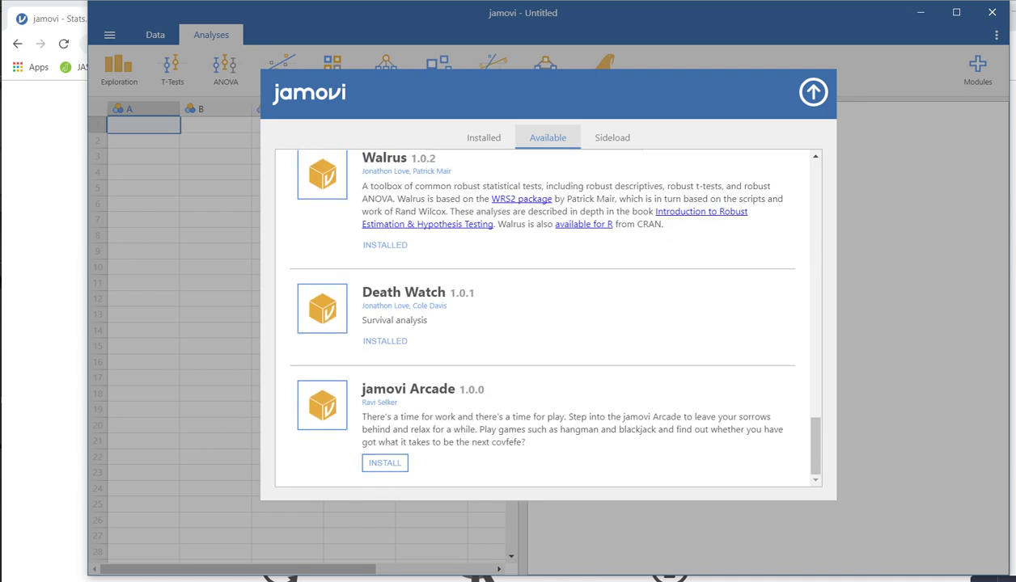
click(813, 92)
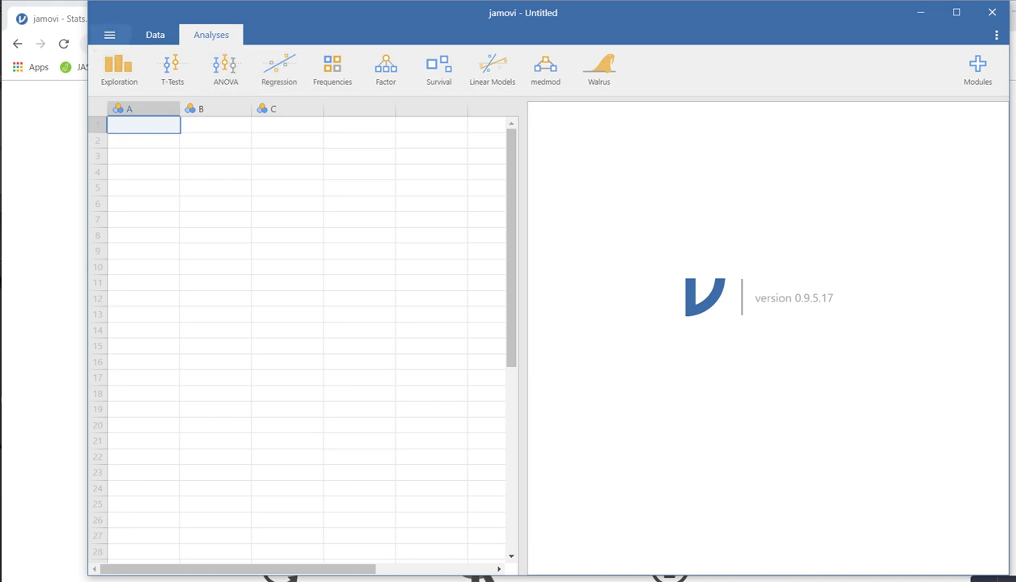
Open the SPSS data file cfb from the CFB folder on the Desktop, checking the supported file types.
click(110, 35)
click(114, 131)
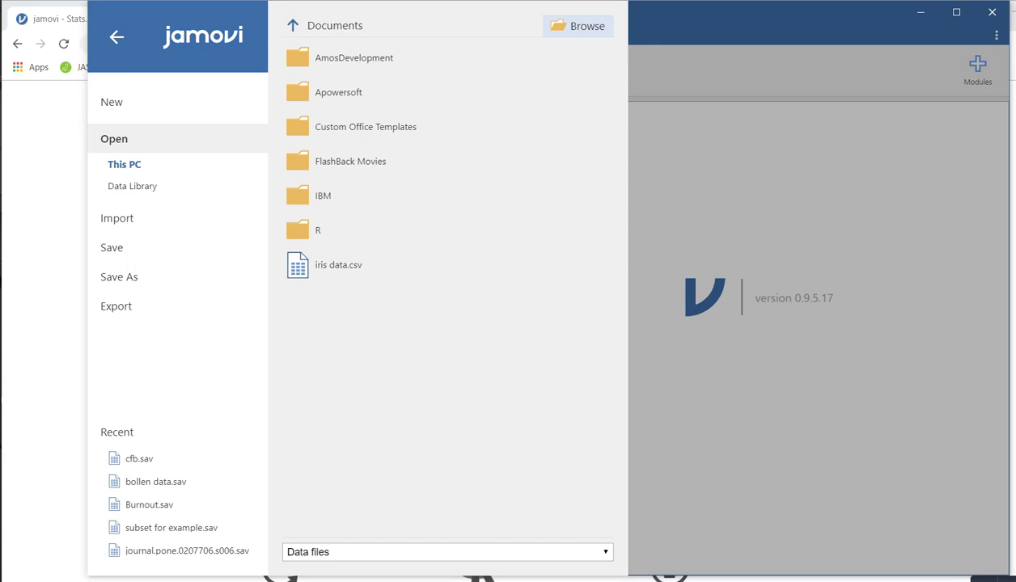
click(577, 26)
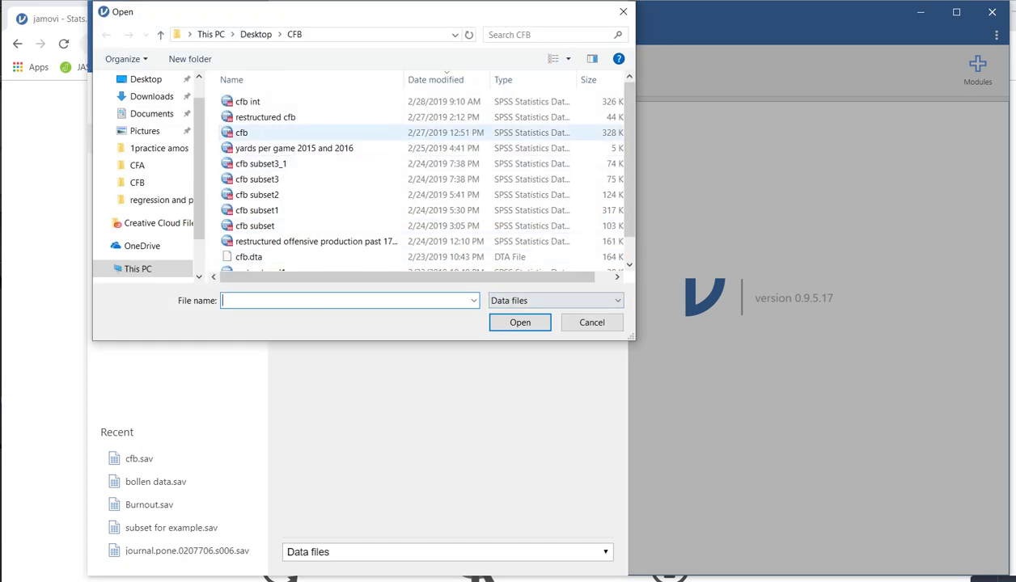
click(241, 131)
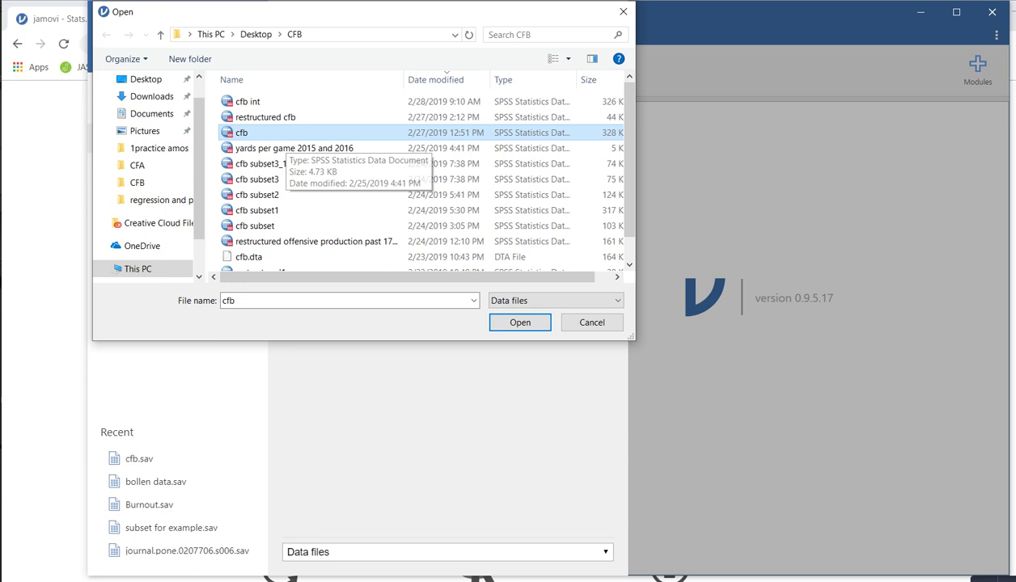
click(555, 300)
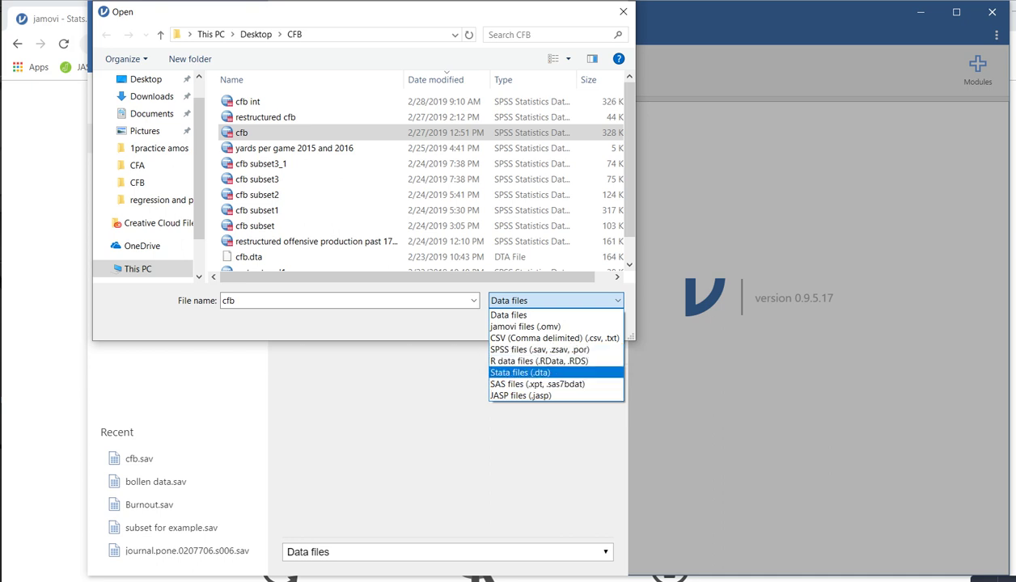
key(Down)
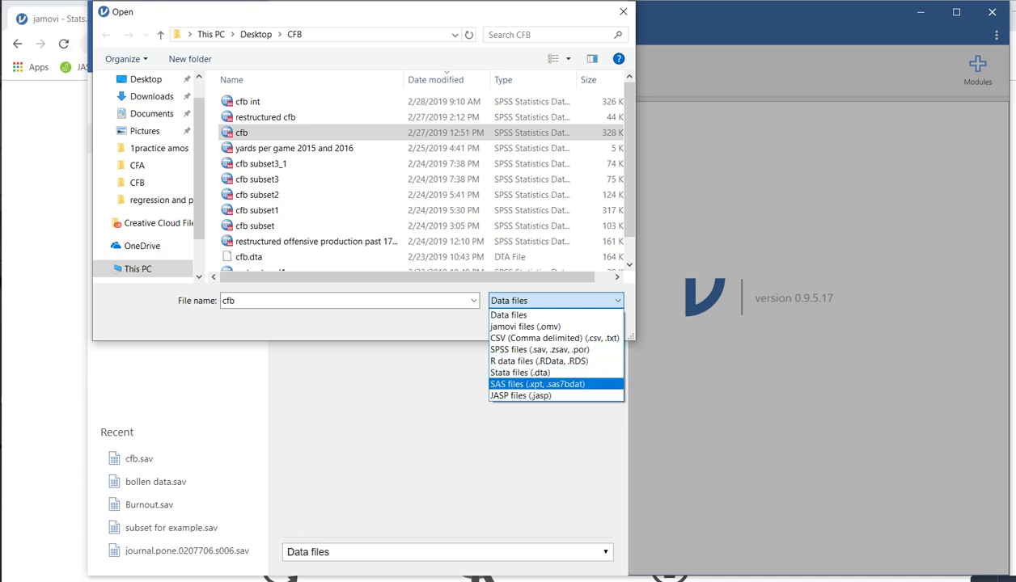
key(Down)
key(Up)
key(Home)
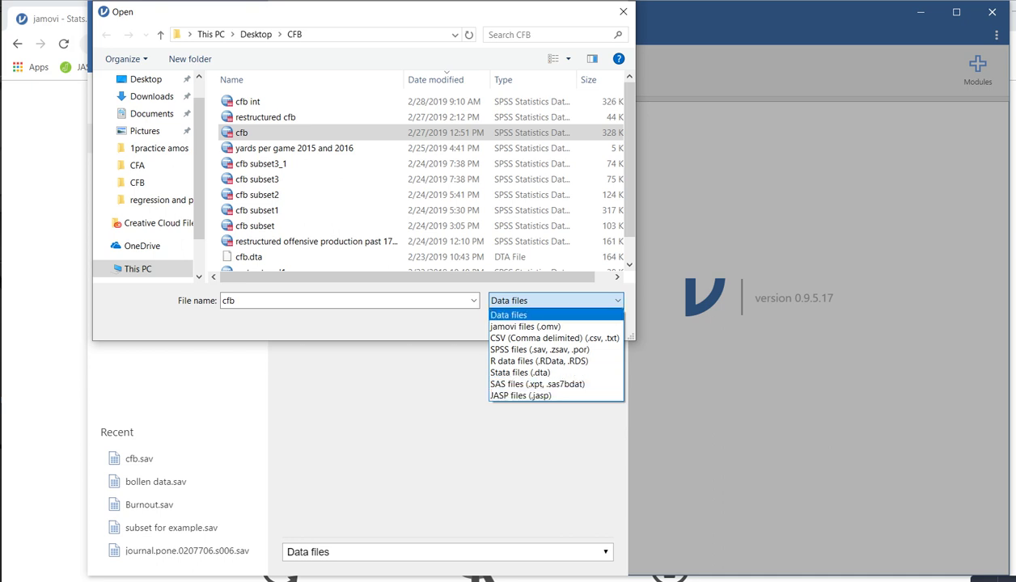
key(Down)
key(Down)
key(Down)
key(Return)
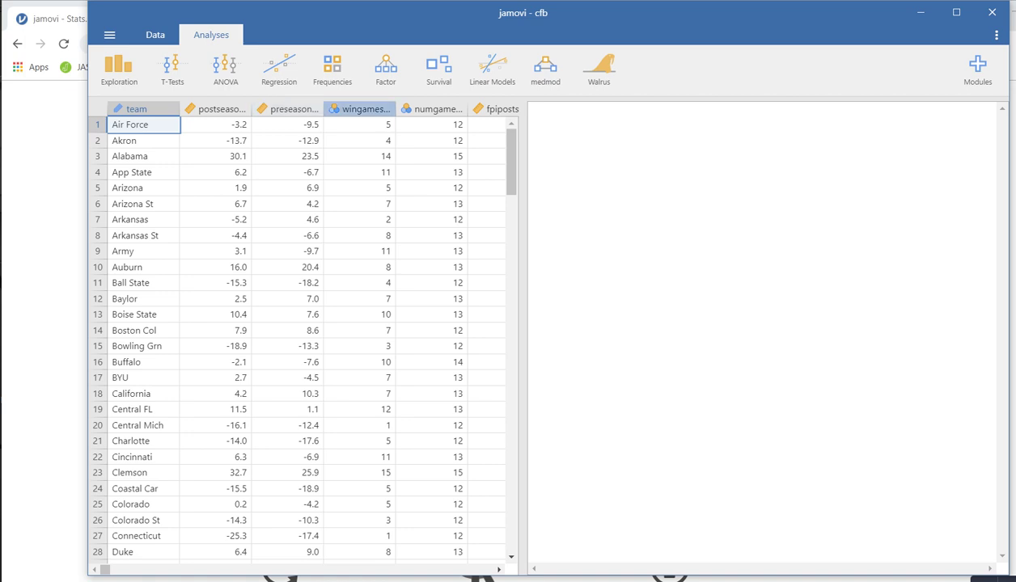
Rename the data variable wingames18 as wingames1.
double_click(359, 109)
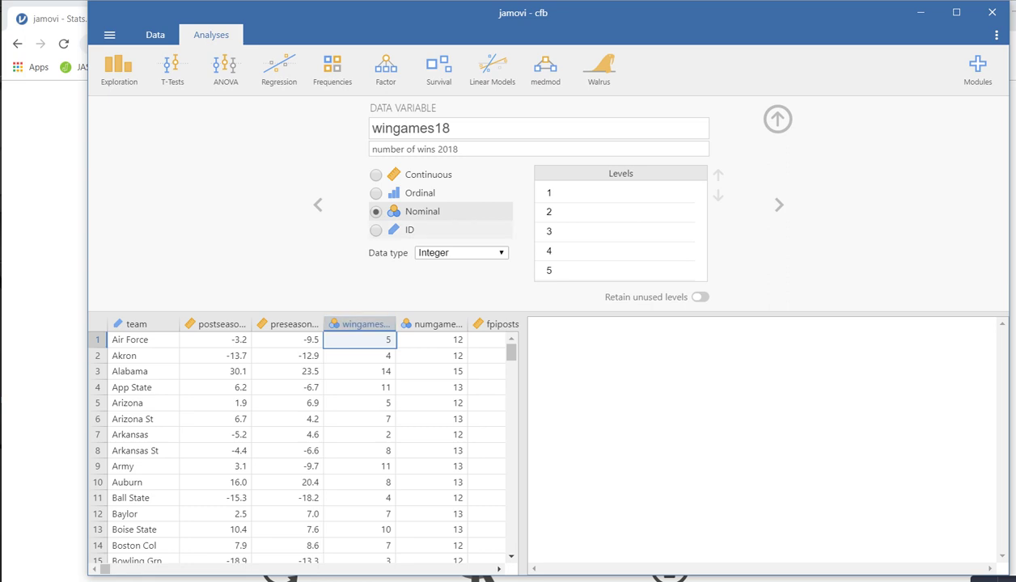
click(443, 129)
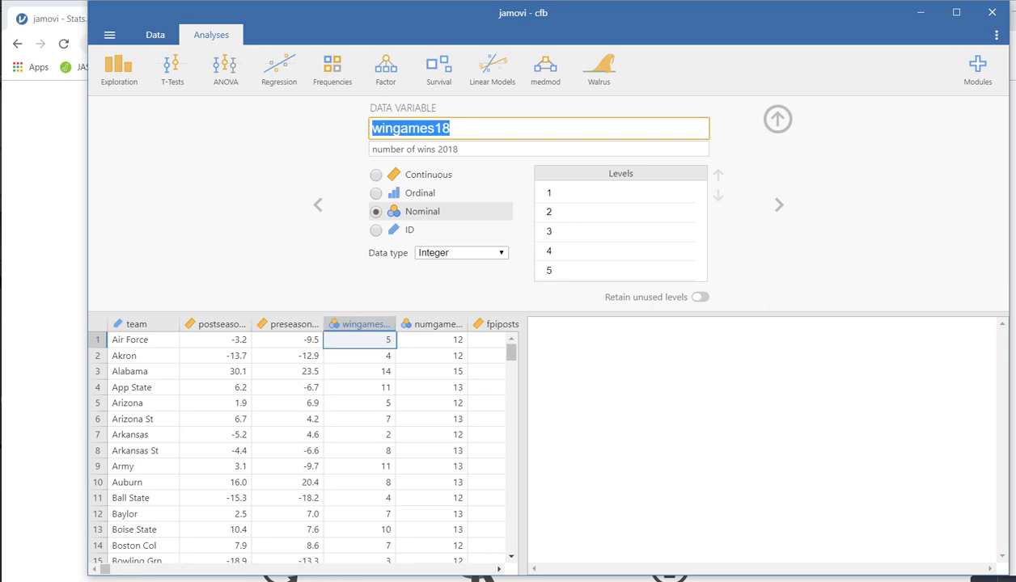
text(wing)
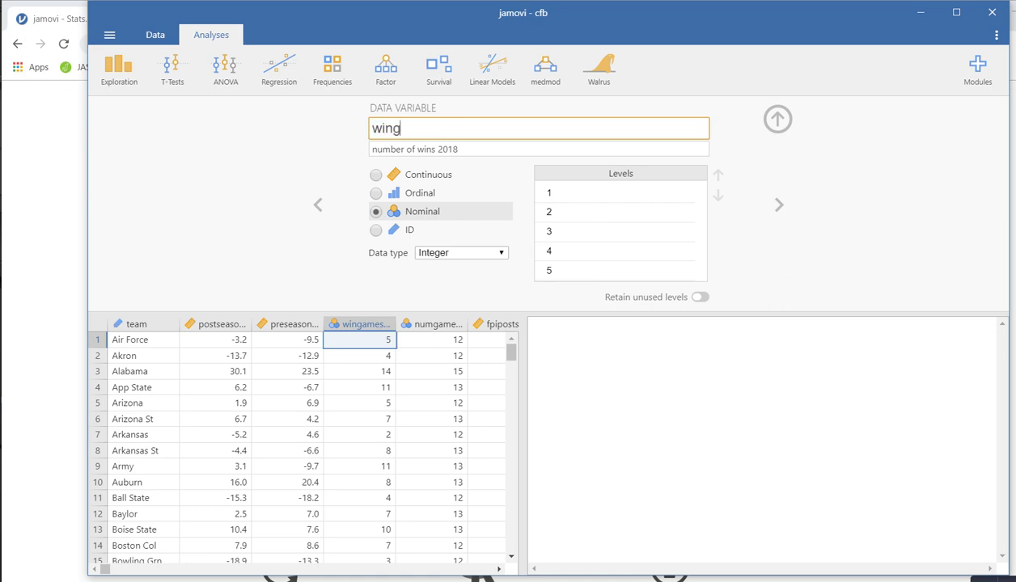
text(ames1)
key(Return)
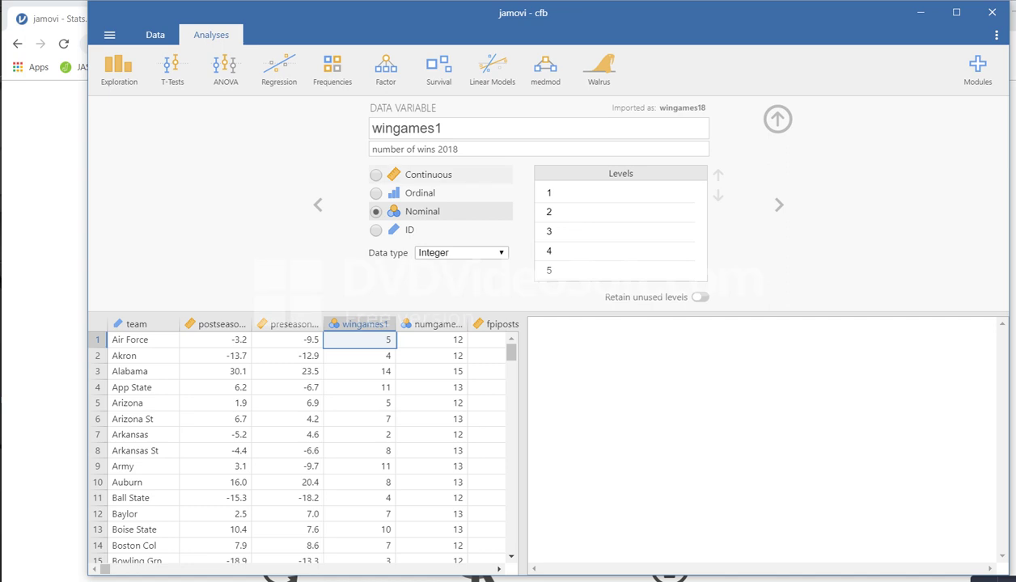
Try the Ordinal and Nominal measure types for wingames1, settle on Continuous and close the variable settings.
click(428, 175)
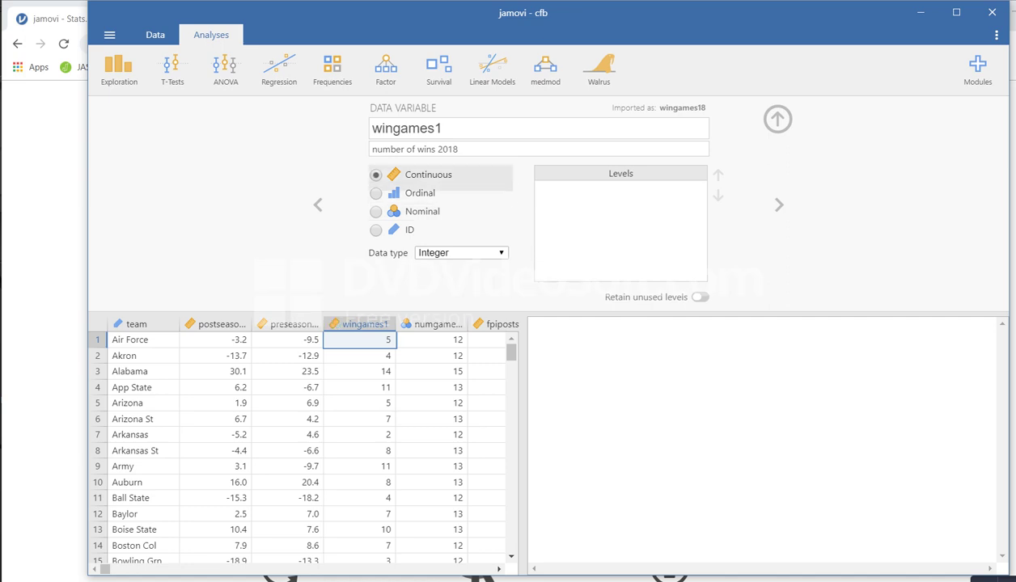
click(420, 194)
click(422, 211)
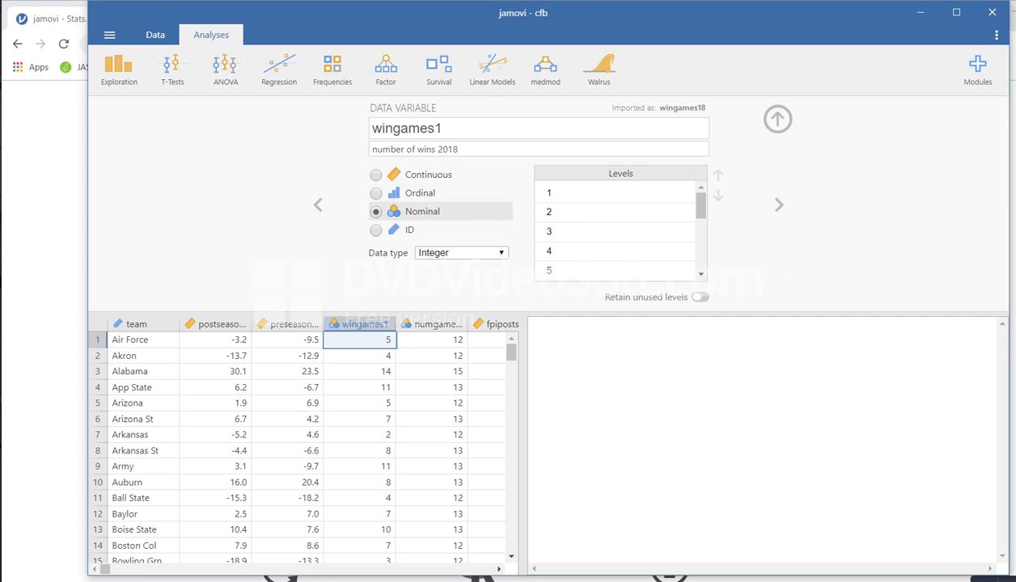
click(420, 193)
click(428, 175)
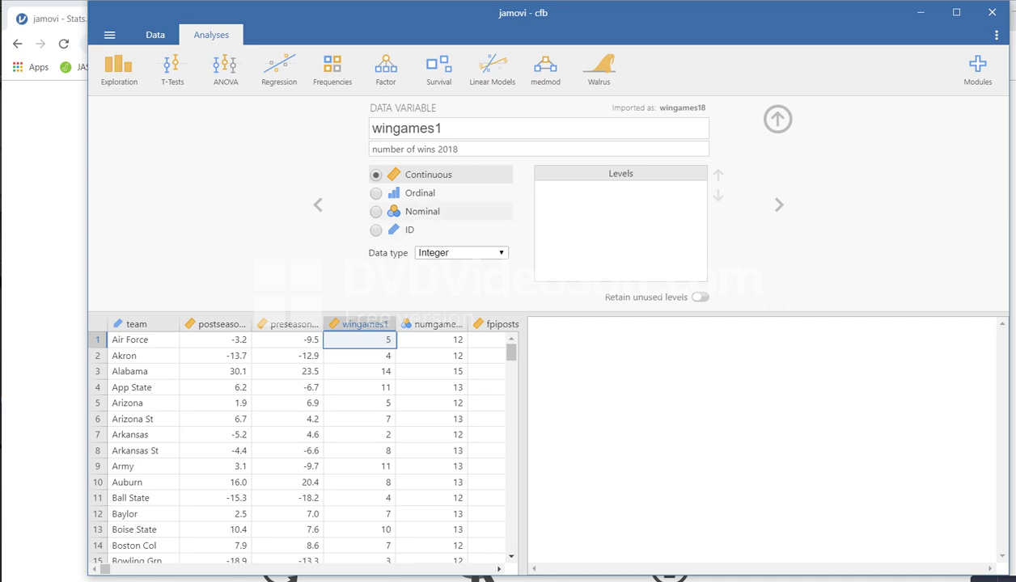
click(777, 119)
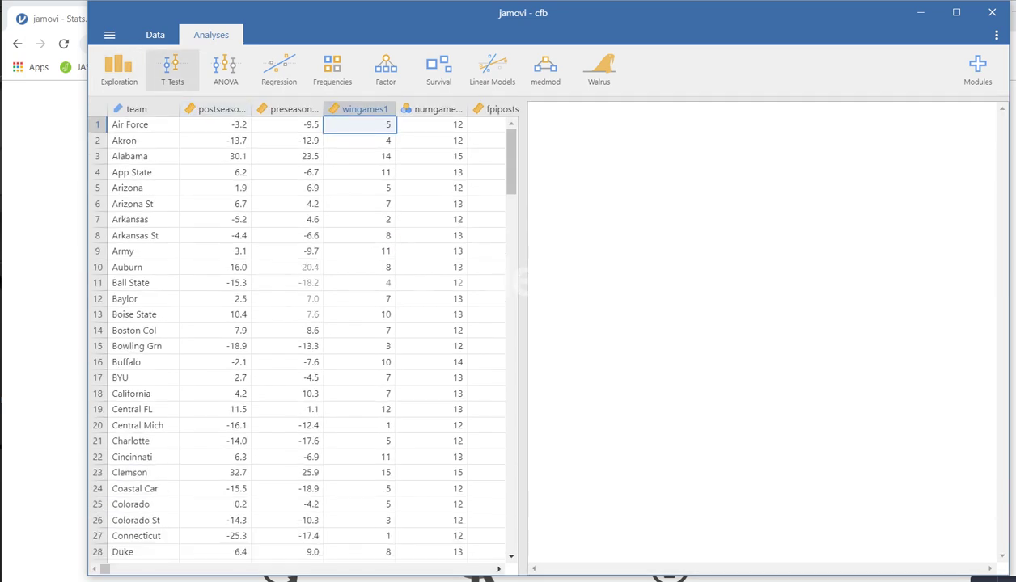
Create a Descriptives analysis with postseasonFPI2018 as the analysed variable.
click(118, 69)
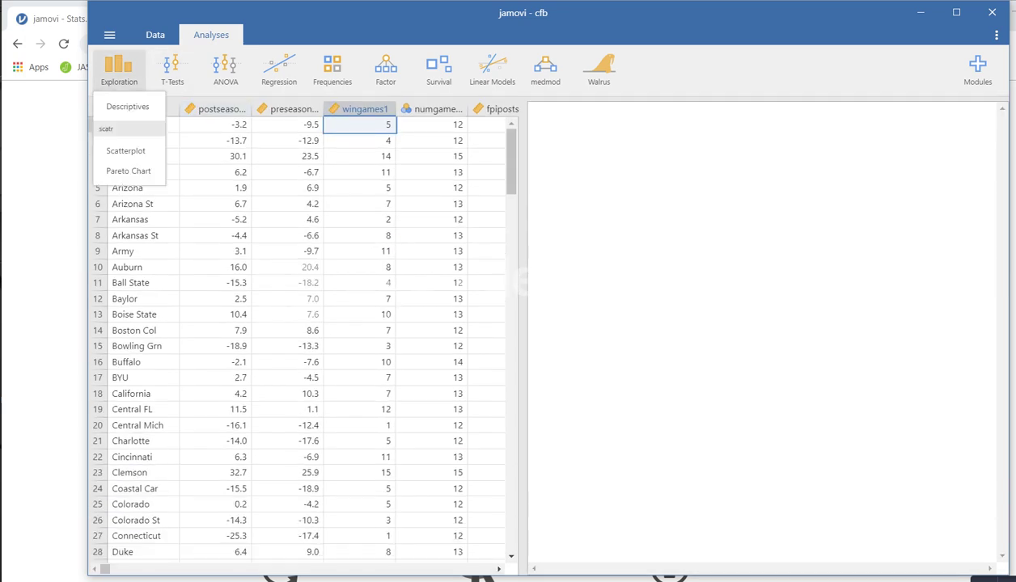
click(125, 107)
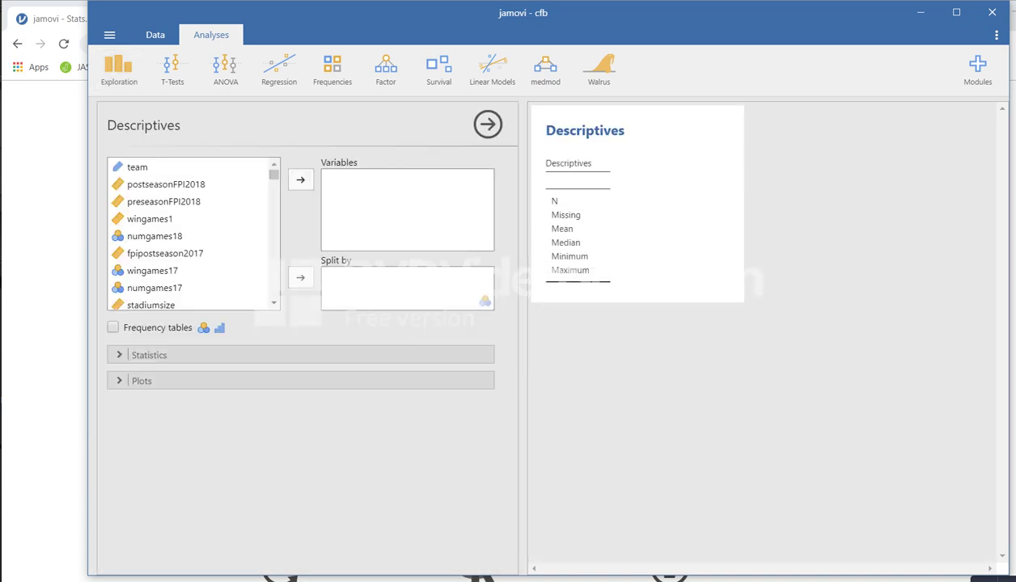
drag(166, 184, 374, 181)
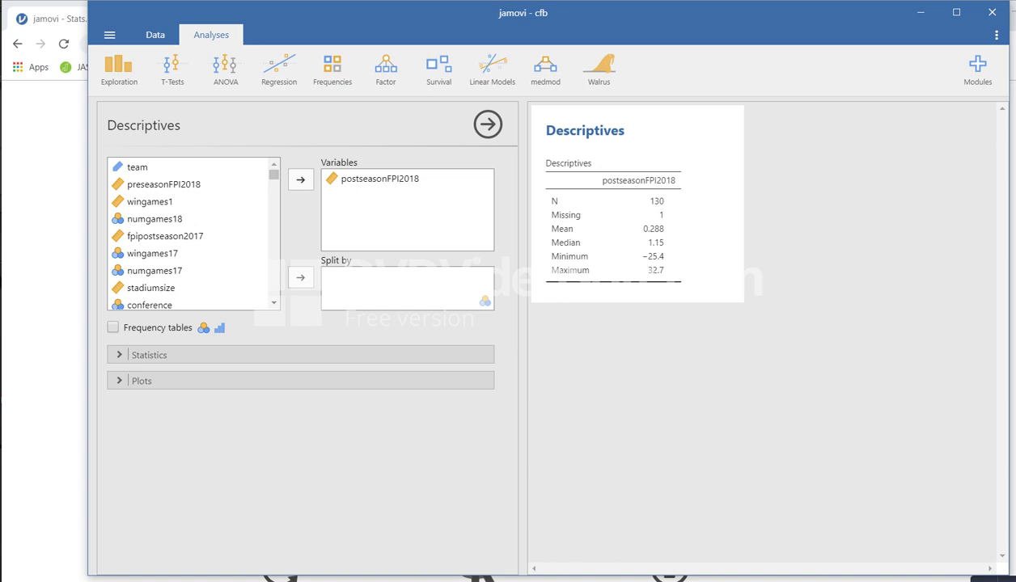
Add conference to the Descriptives variables and turn on frequency tables.
scroll(191, 233, down, 2)
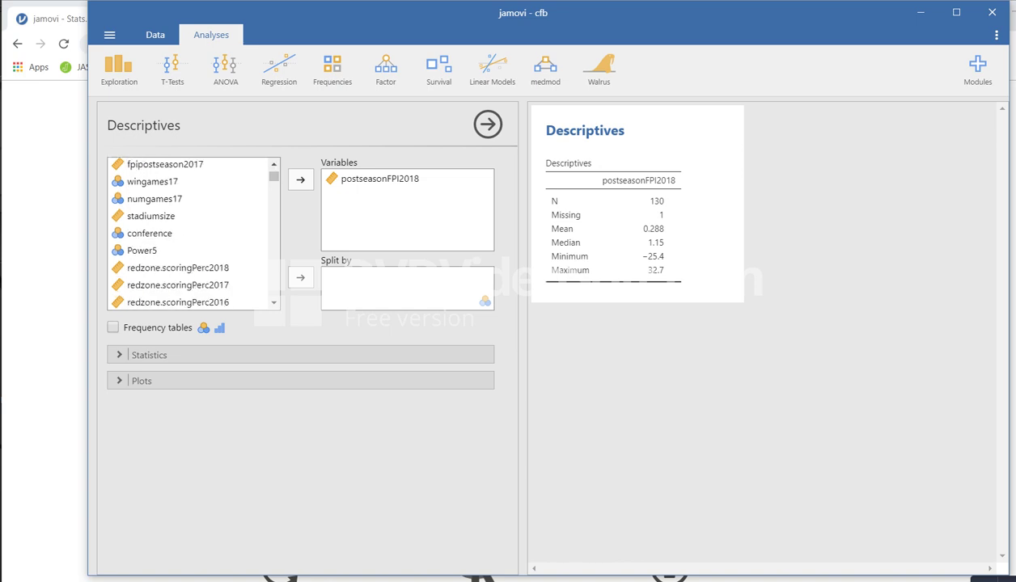
click(150, 233)
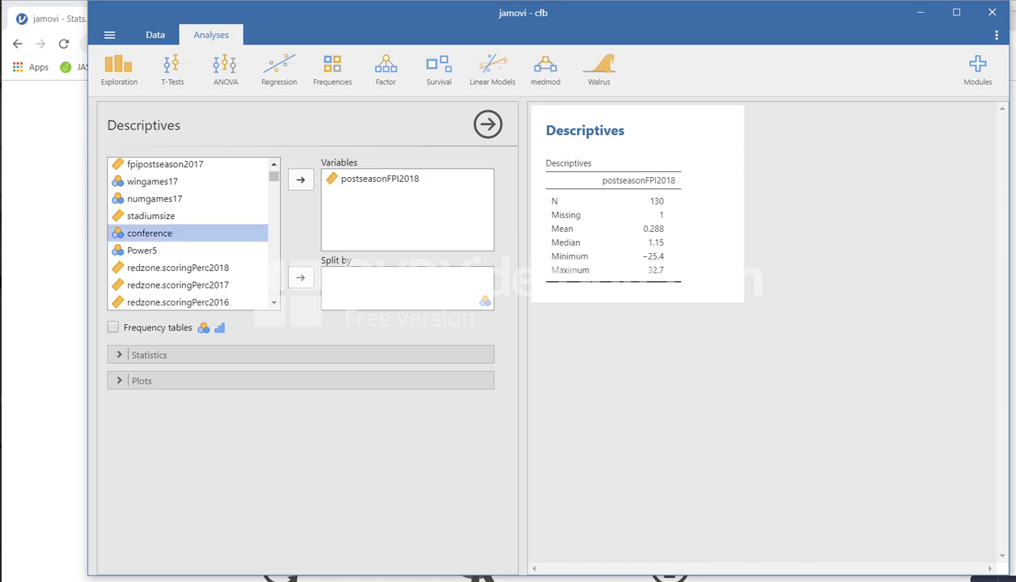
click(300, 179)
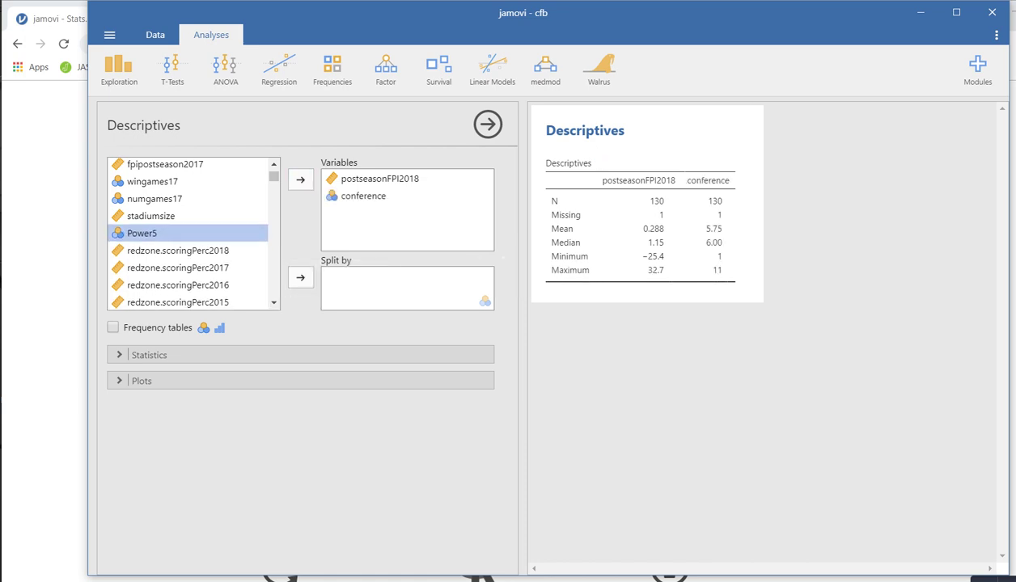
click(113, 328)
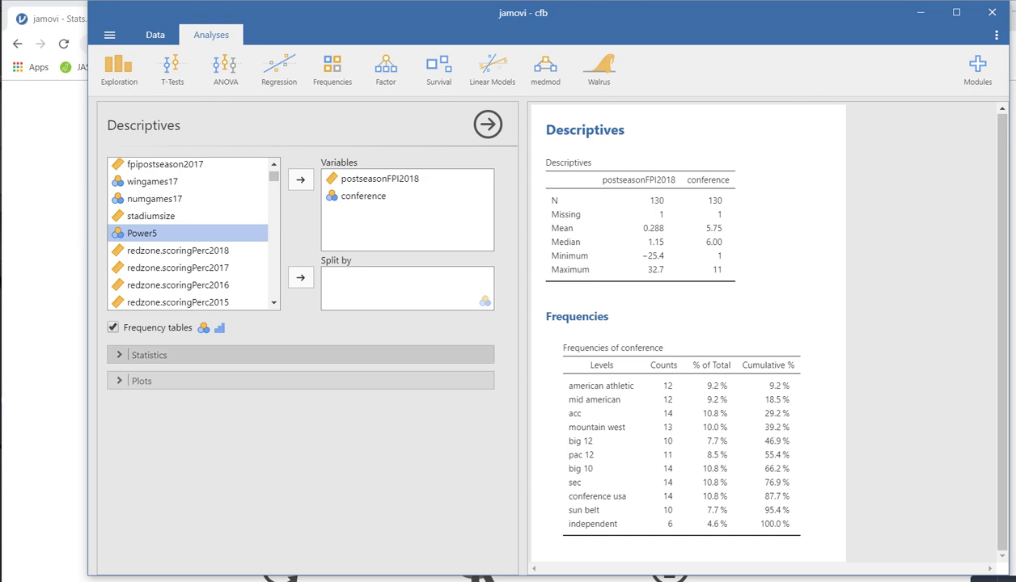
Add the mode, quartiles, standard deviation, variance and range to the Descriptives statistics.
click(203, 356)
scroll(300, 421, down, 1)
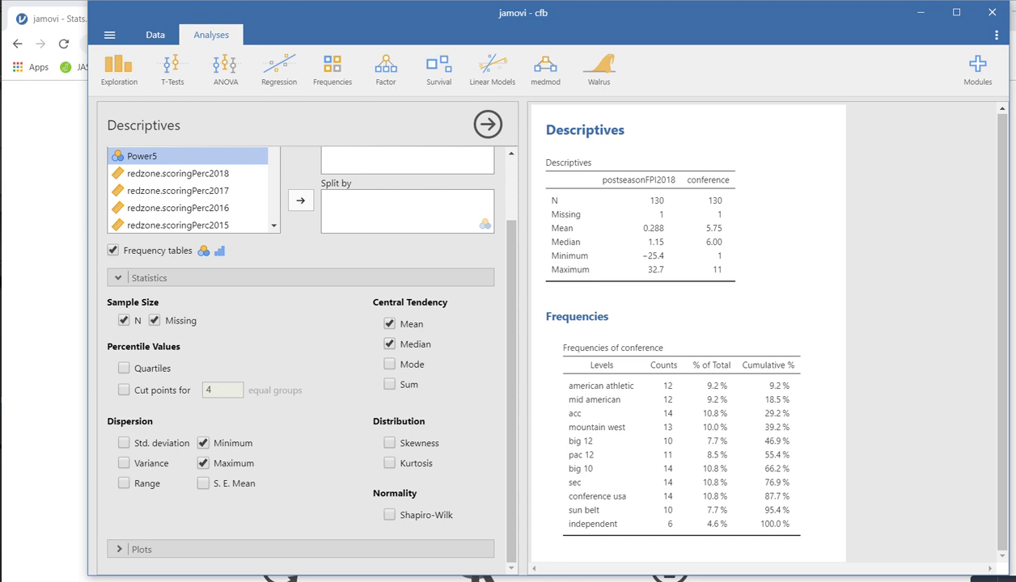
click(389, 364)
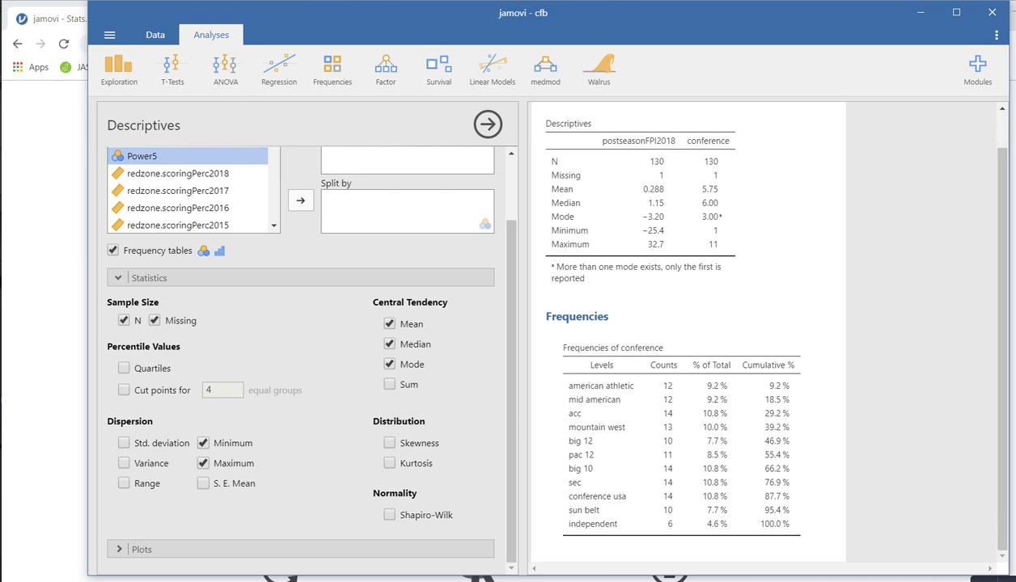
click(123, 368)
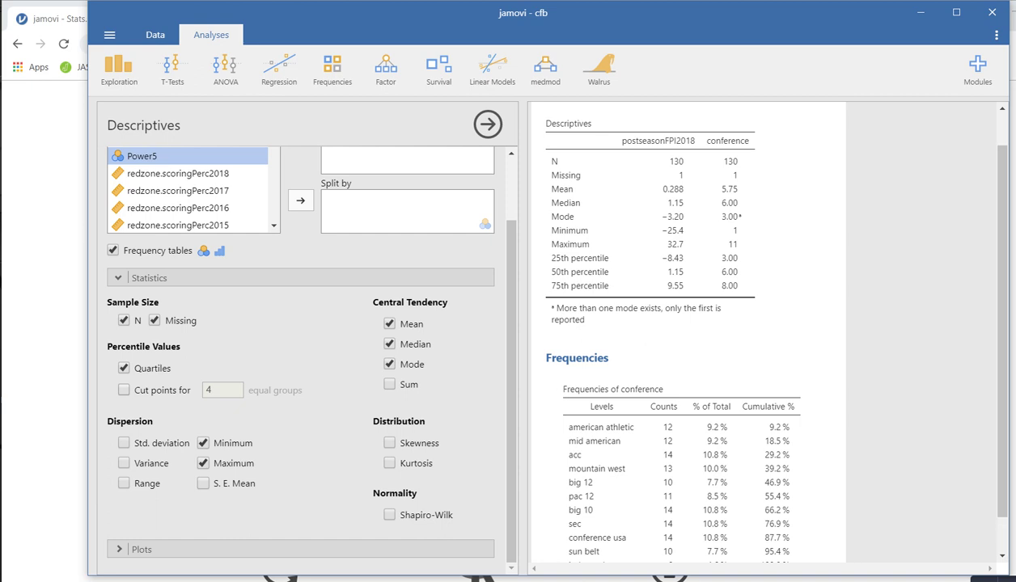
click(123, 443)
click(124, 464)
click(124, 484)
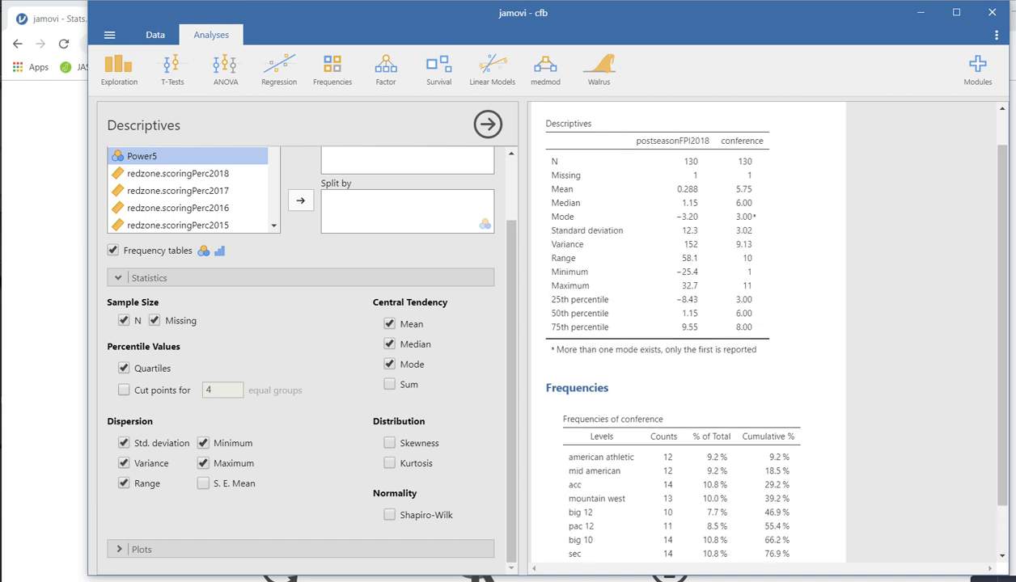
Add skewness, kurtosis and the Shapiro-Wilk normality test to the Descriptives statistics and look over the results.
click(389, 443)
click(389, 463)
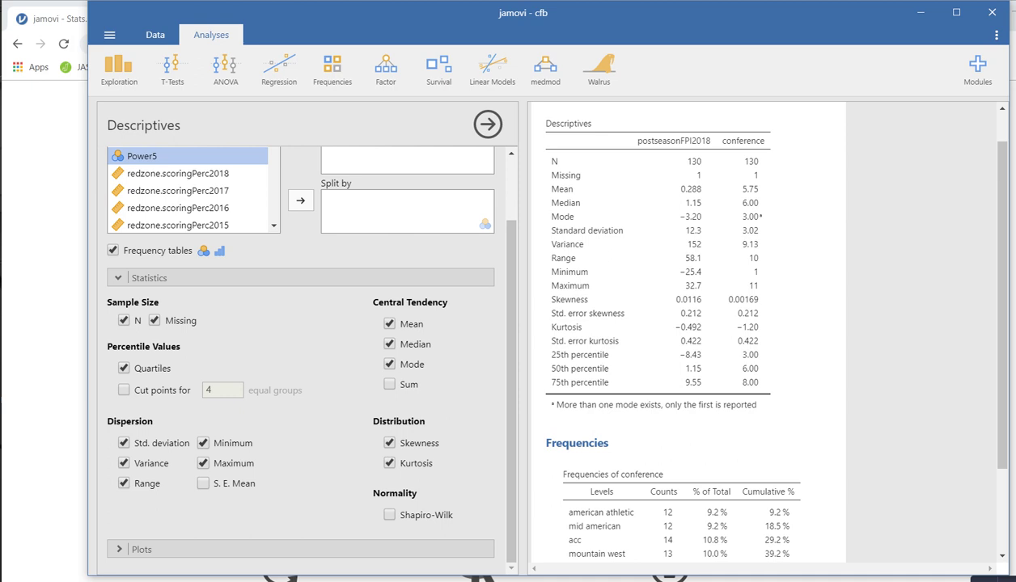
click(389, 515)
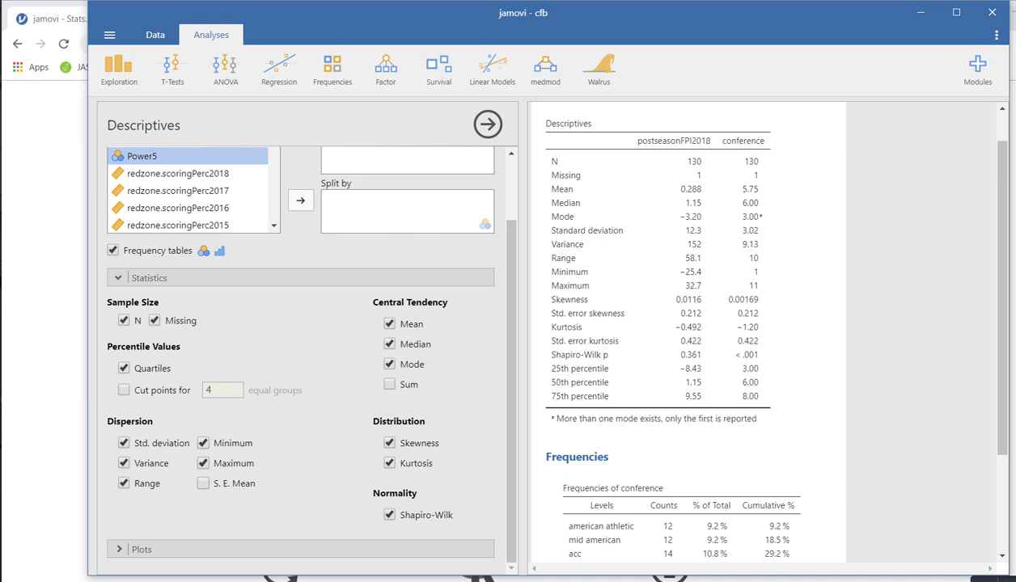
scroll(688, 332, down, 2)
scroll(687, 332, up, 3)
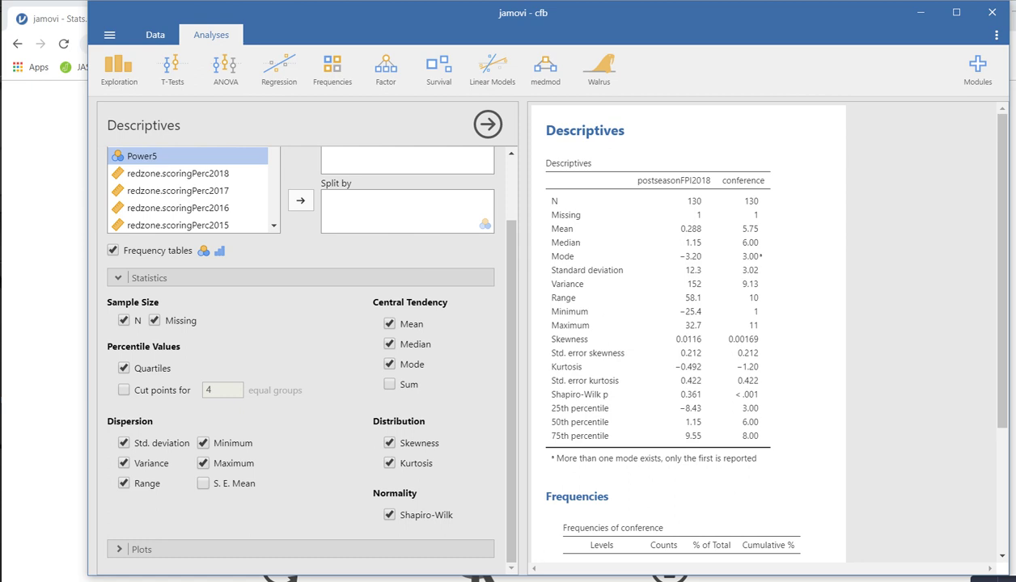
Add a histogram with a density curve for postseasonFPI2018 and a bar plot for conference to the Descriptives analysis.
click(138, 550)
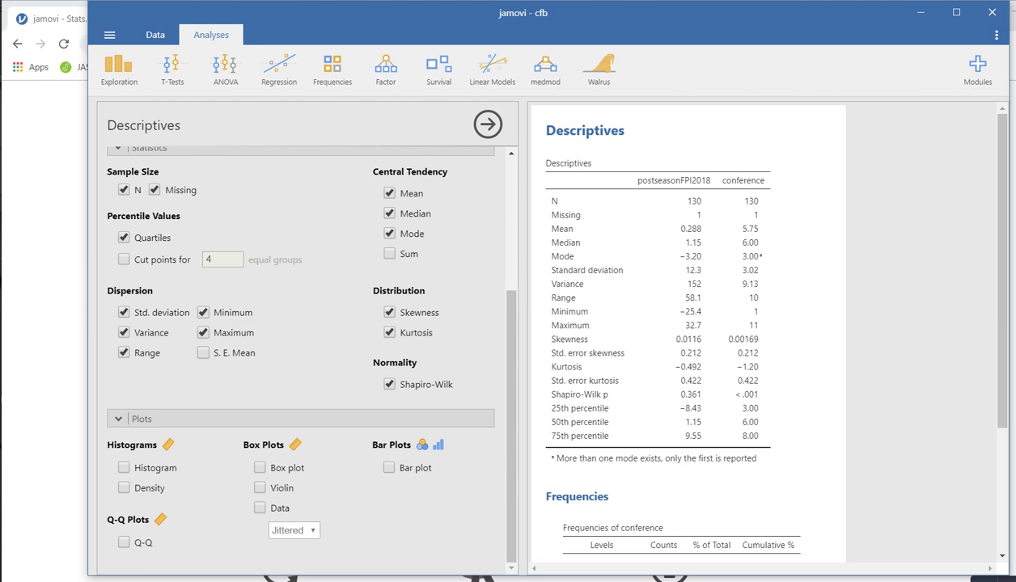
click(123, 467)
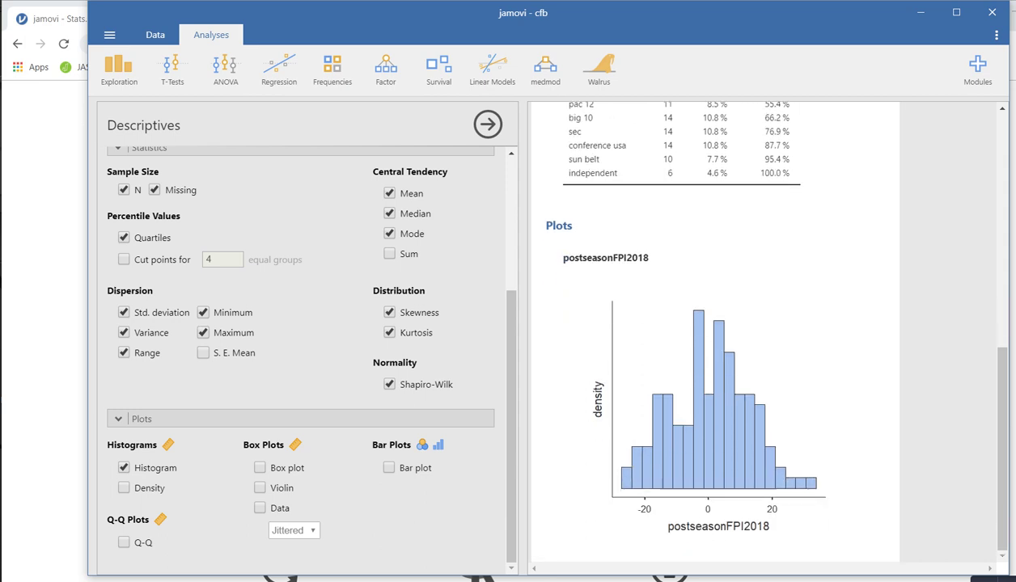
click(123, 488)
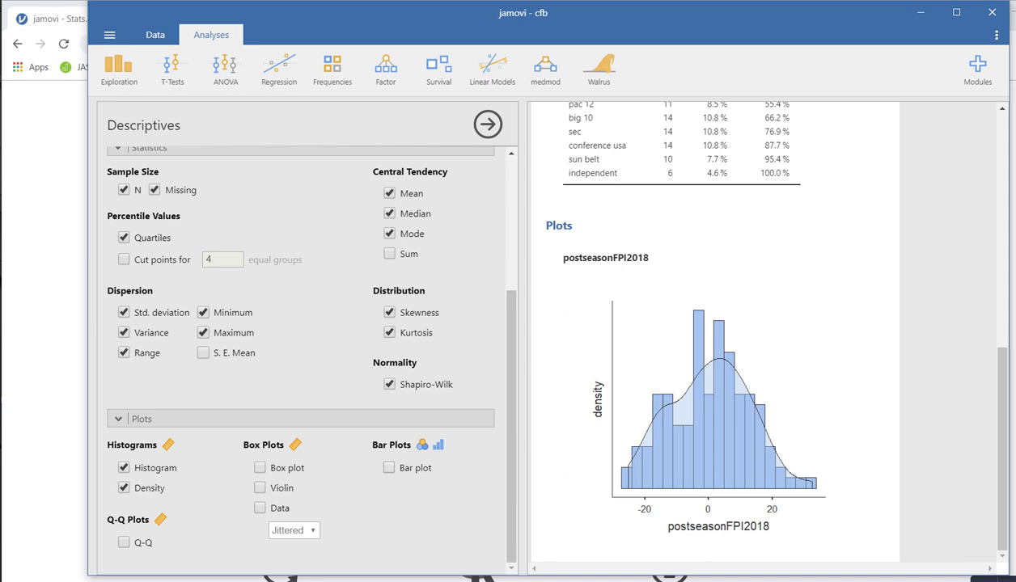
click(389, 467)
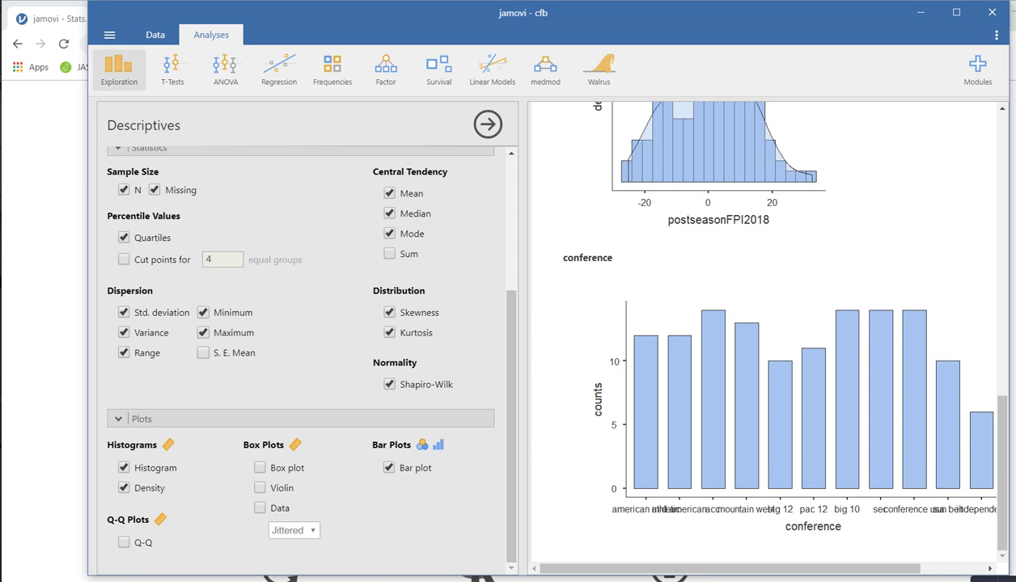
Create a Scatterplot with preseasonFPI2018 on the X-axis, postseasonFPI2018 on the Y-axis and a linear regression line.
click(119, 69)
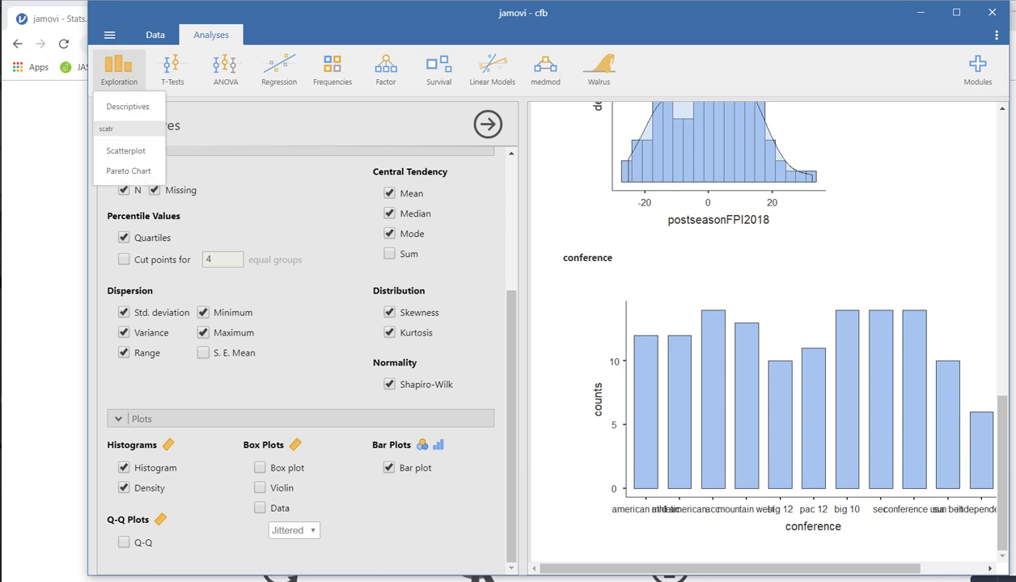
click(127, 151)
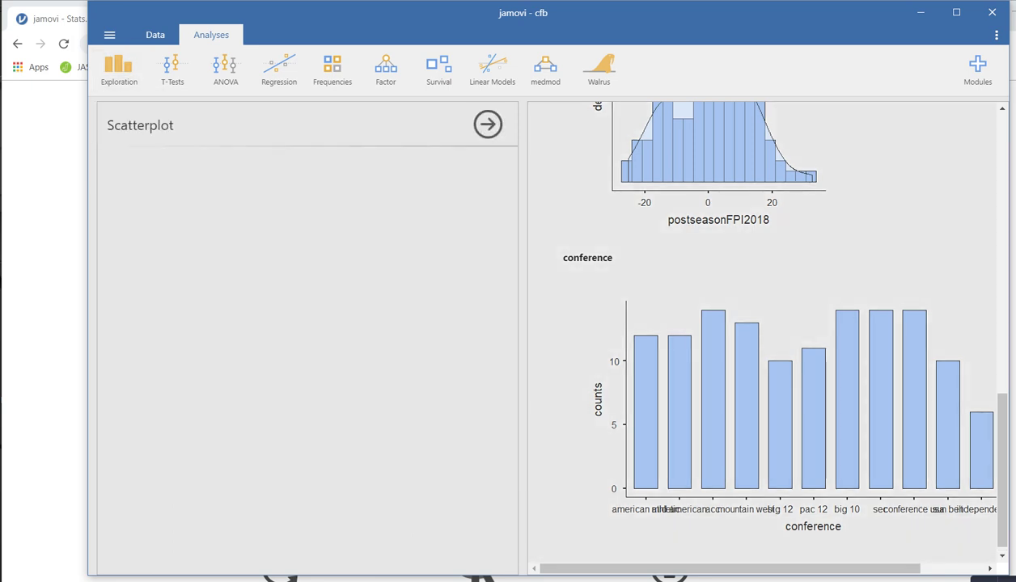
drag(162, 167, 377, 218)
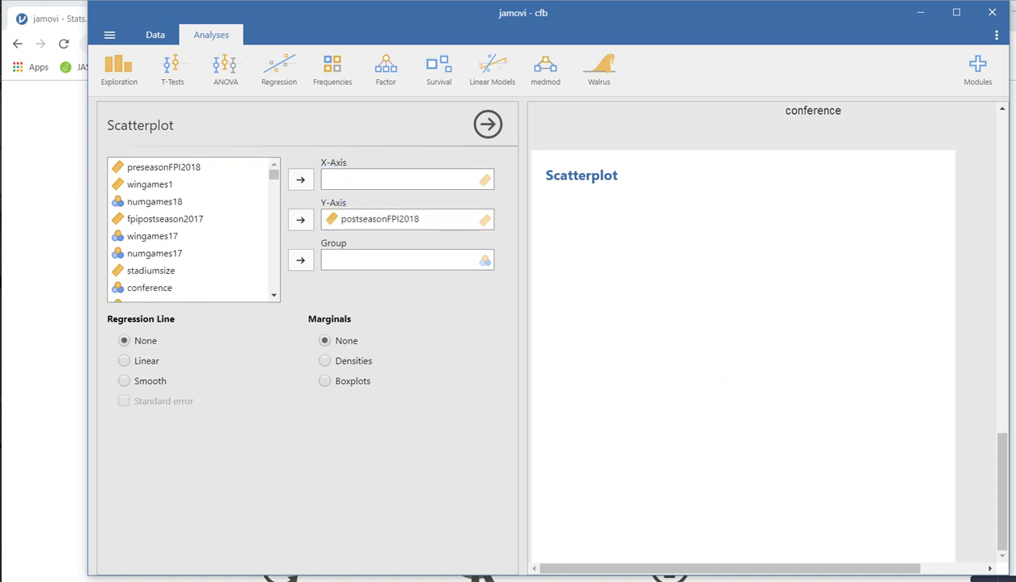
drag(162, 166, 369, 179)
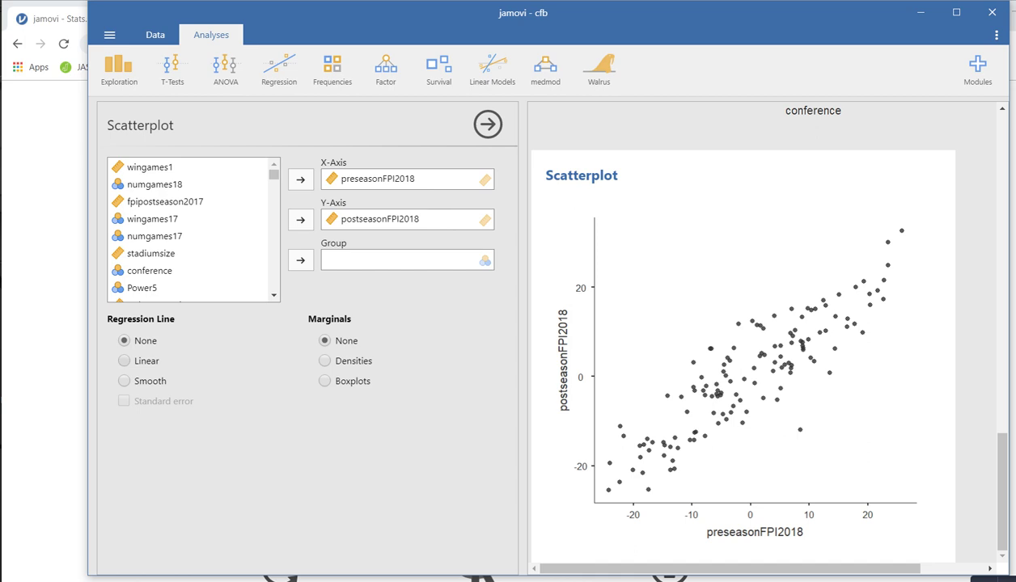
click(125, 360)
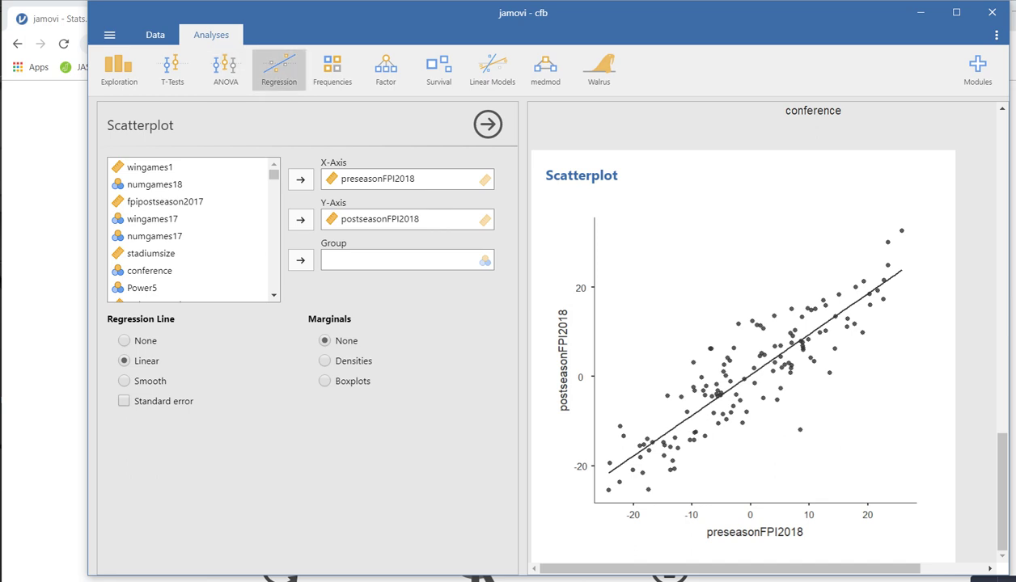
Create a Correlation Matrix analysis of postseasonFPI2018, preseasonFPI2018 and wingames1.
click(279, 70)
click(298, 106)
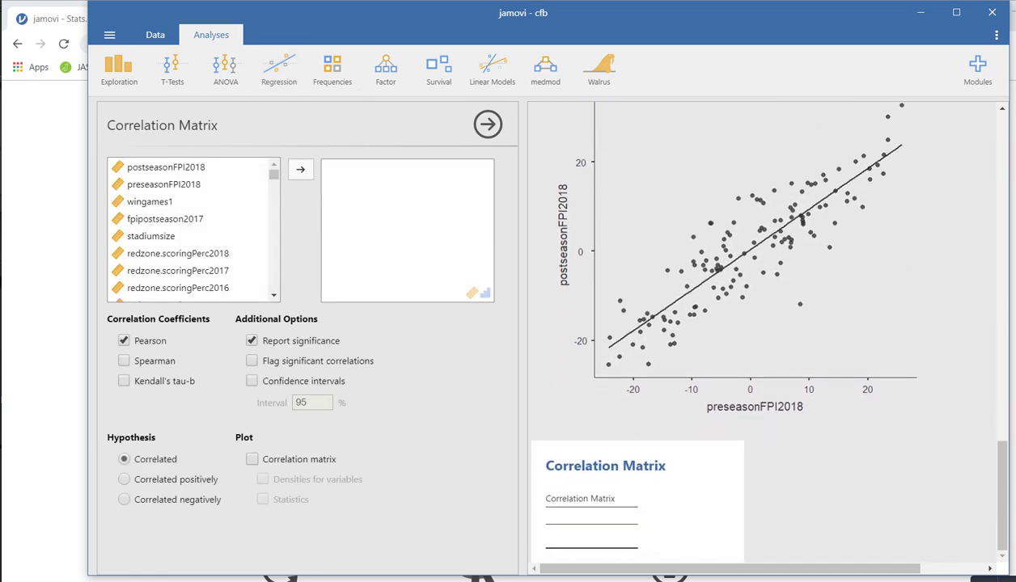
drag(166, 167, 349, 183)
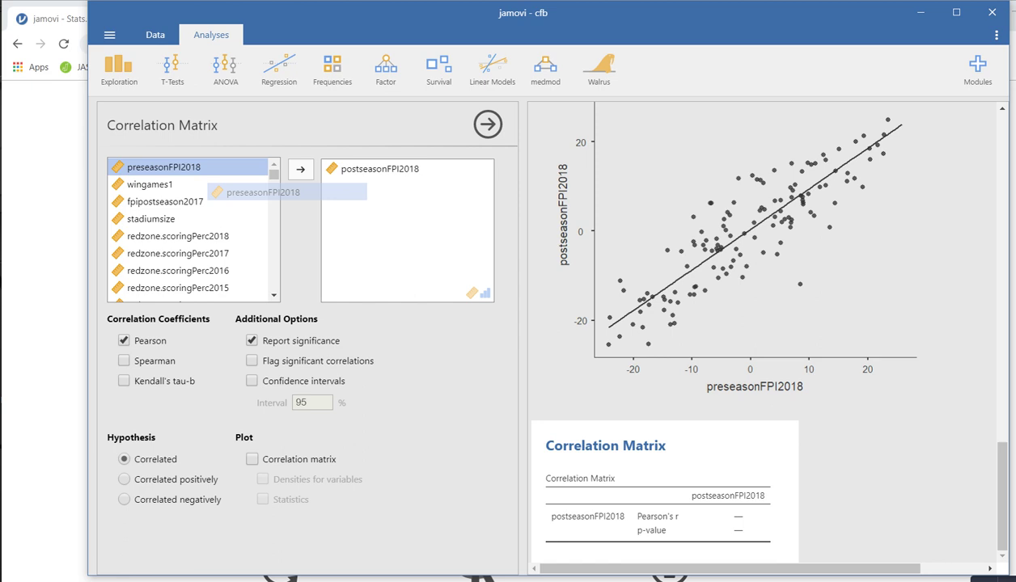
drag(243, 192, 380, 187)
drag(157, 166, 372, 206)
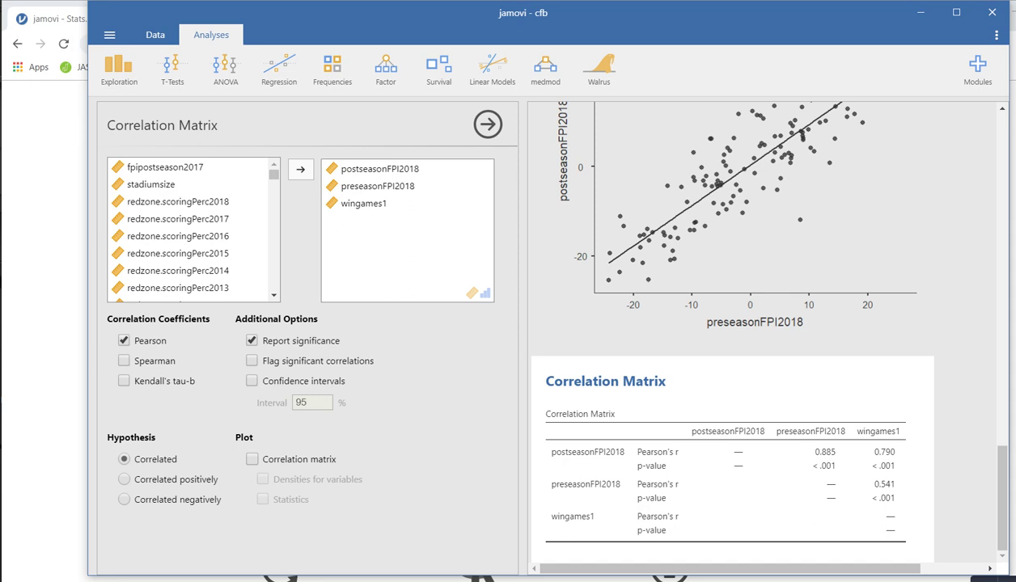
Flag significant correlations and add Spearman, Kendall's tau-b and confidence intervals to the correlation table.
click(251, 361)
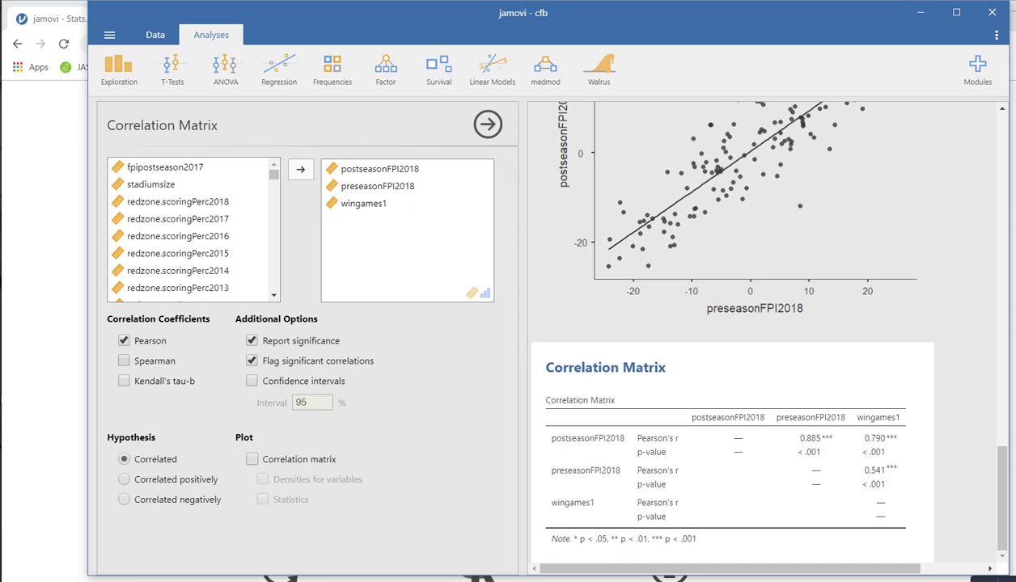
click(124, 361)
click(124, 381)
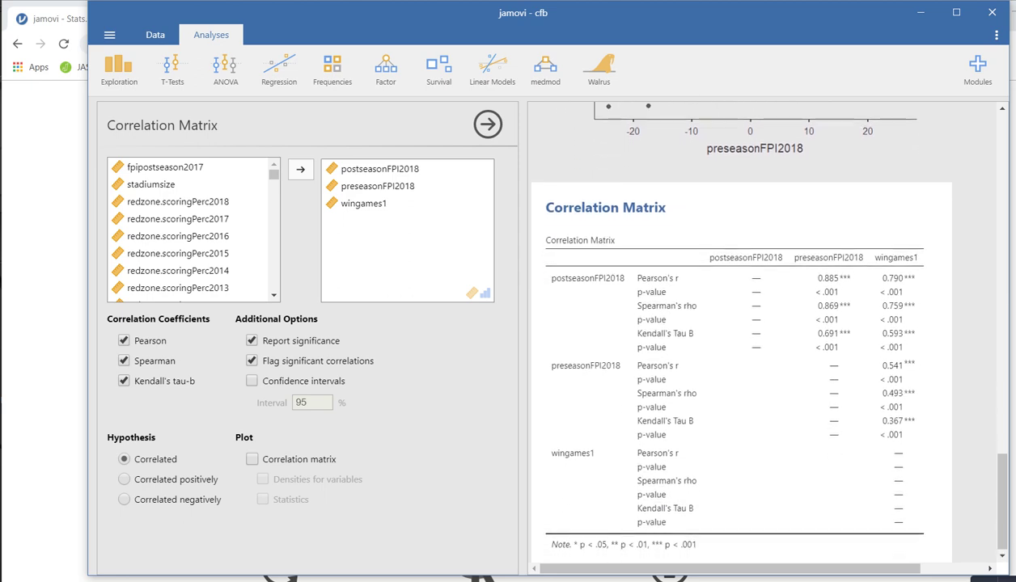
click(251, 381)
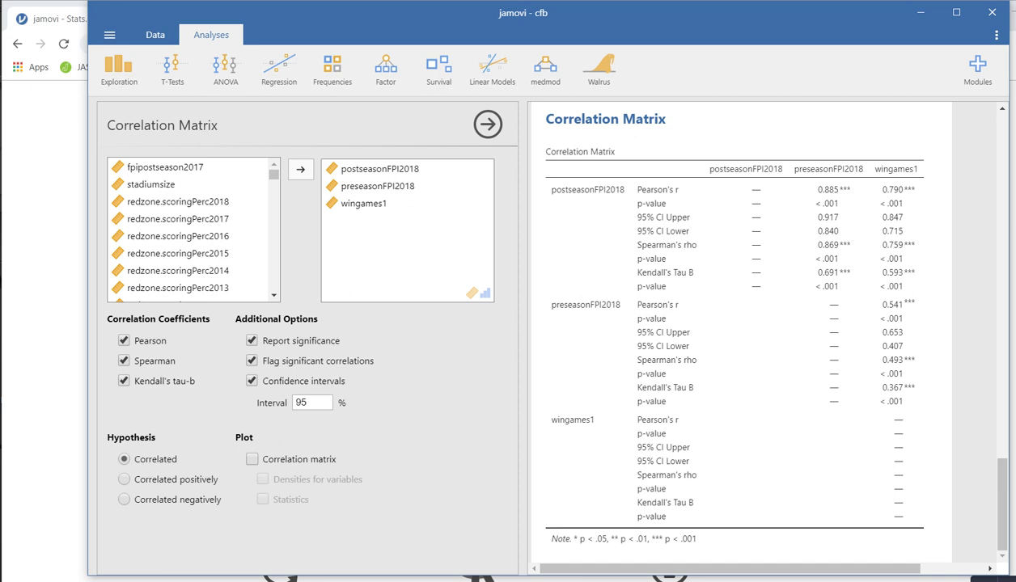
Add the correlation matrix plot to the analysis and view it in the results.
click(252, 459)
scroll(740, 332, down, 4)
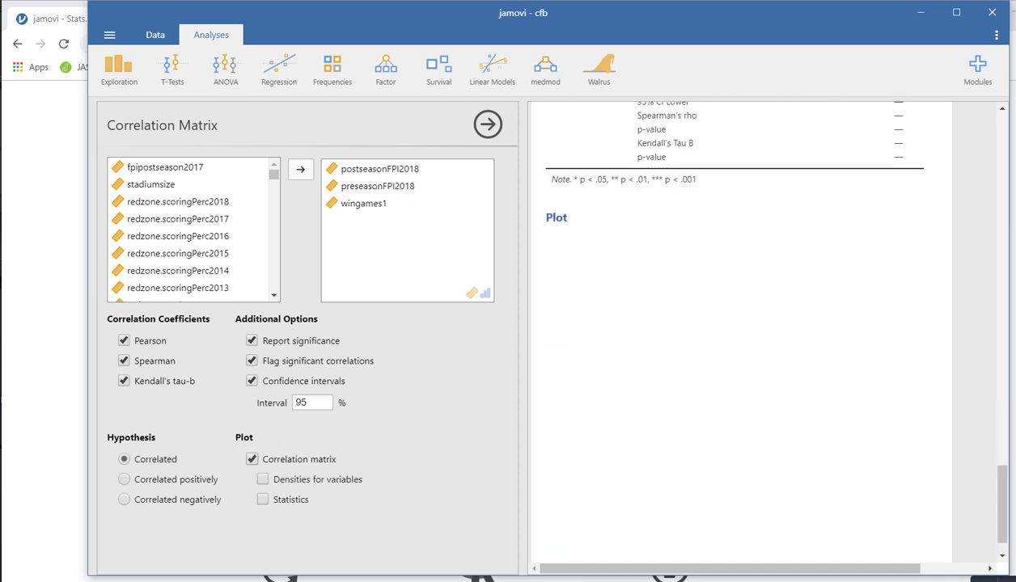
scroll(740, 332, down, 1)
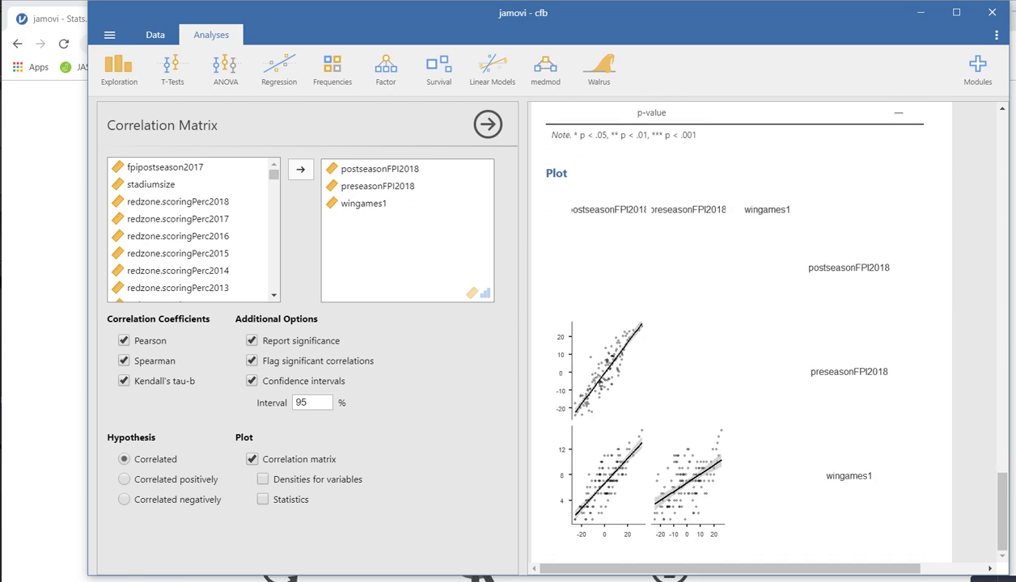
Try the Correlated positively hypothesis, check its effect on the correlation table and return to Correlated.
click(125, 479)
scroll(740, 332, up, 4)
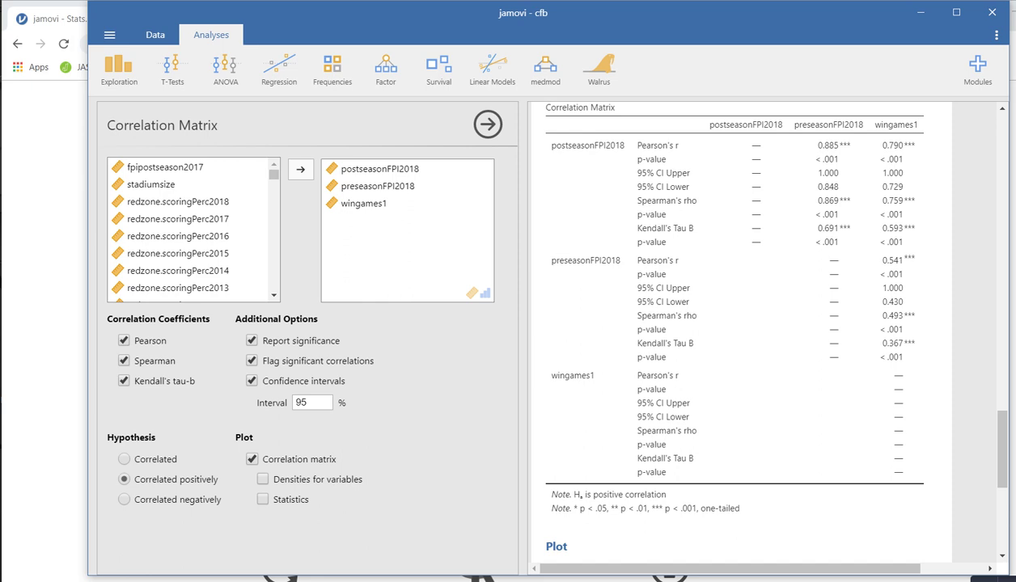
click(124, 459)
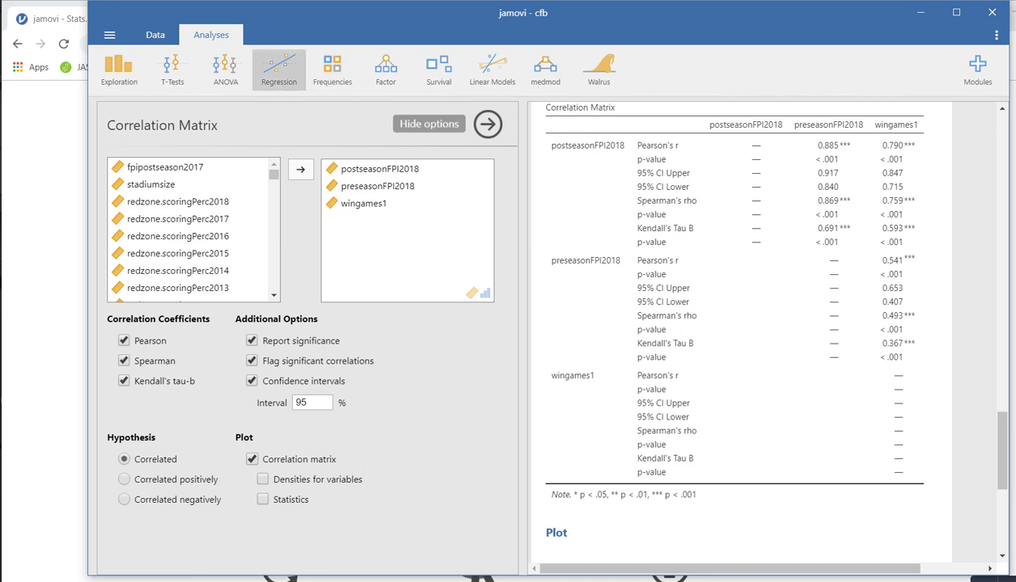
Create a Linear Regression with postseasonFPI2018 as dependent variable and preseasonFPI2018 and redzone.scoringPerc2018 as covariates.
click(279, 69)
click(297, 126)
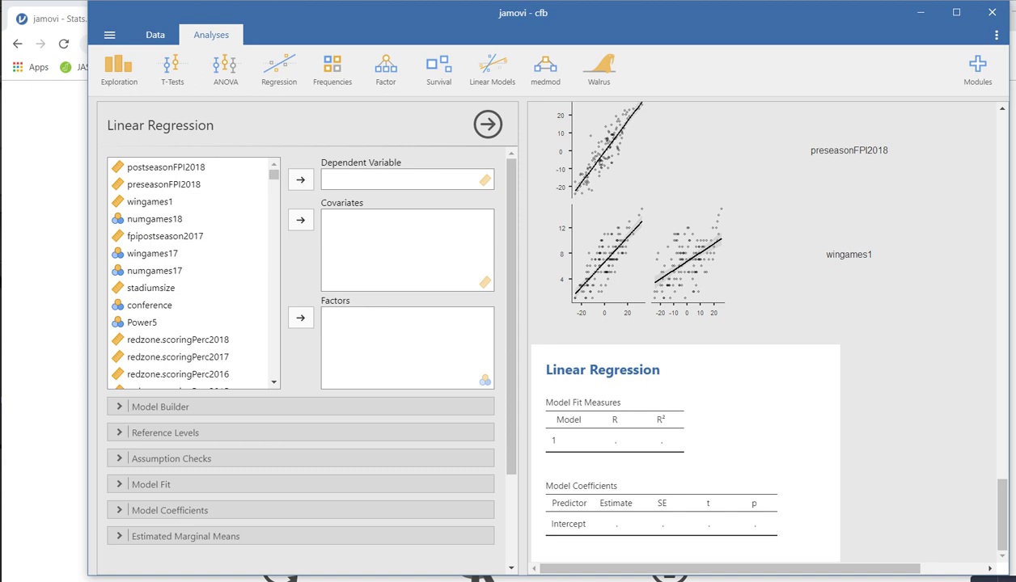
drag(161, 167, 344, 179)
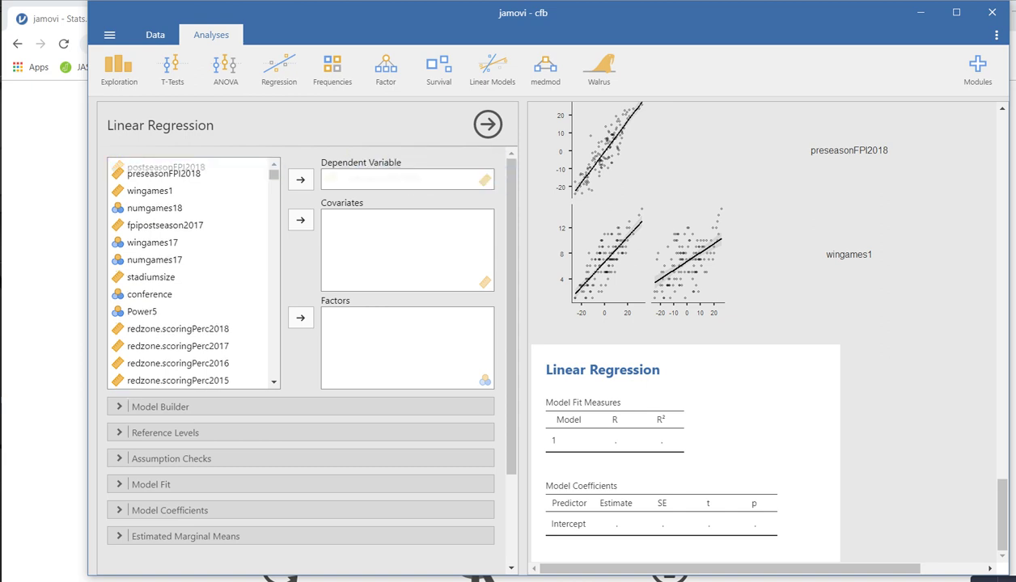
drag(162, 167, 364, 233)
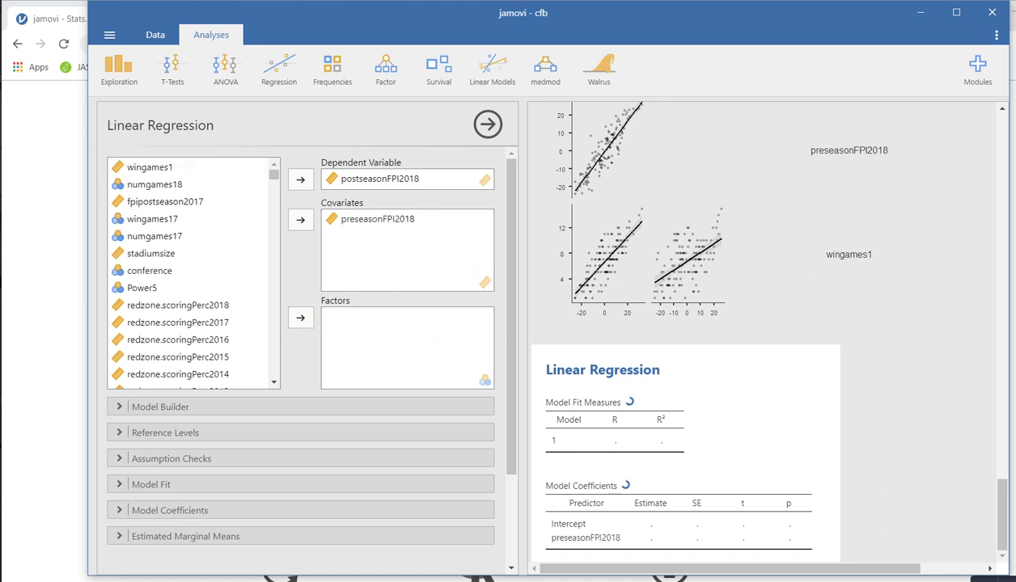
drag(178, 305, 356, 242)
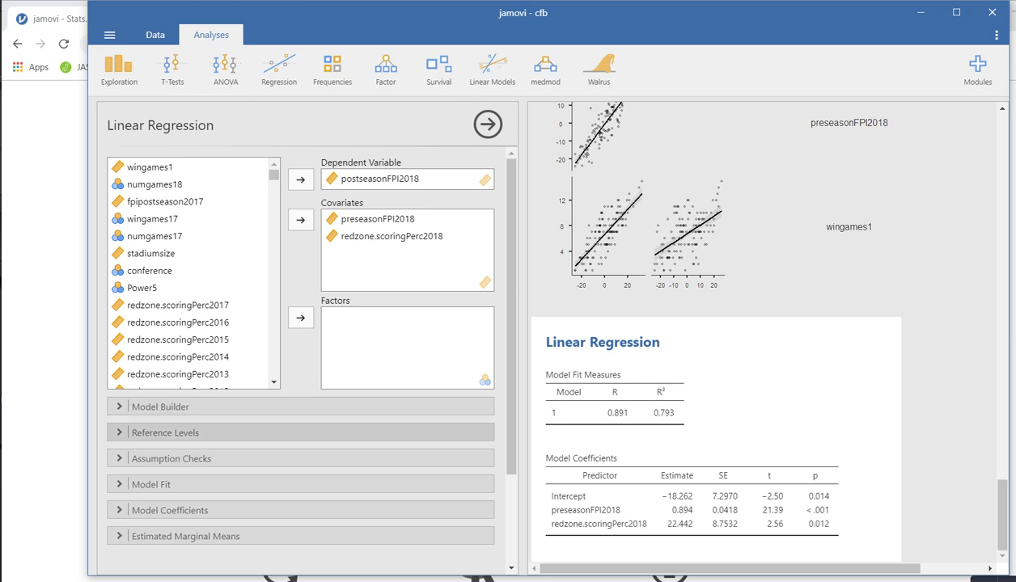
Add the overall F test, adjusted R² and standardized estimates to the linear regression results.
click(153, 485)
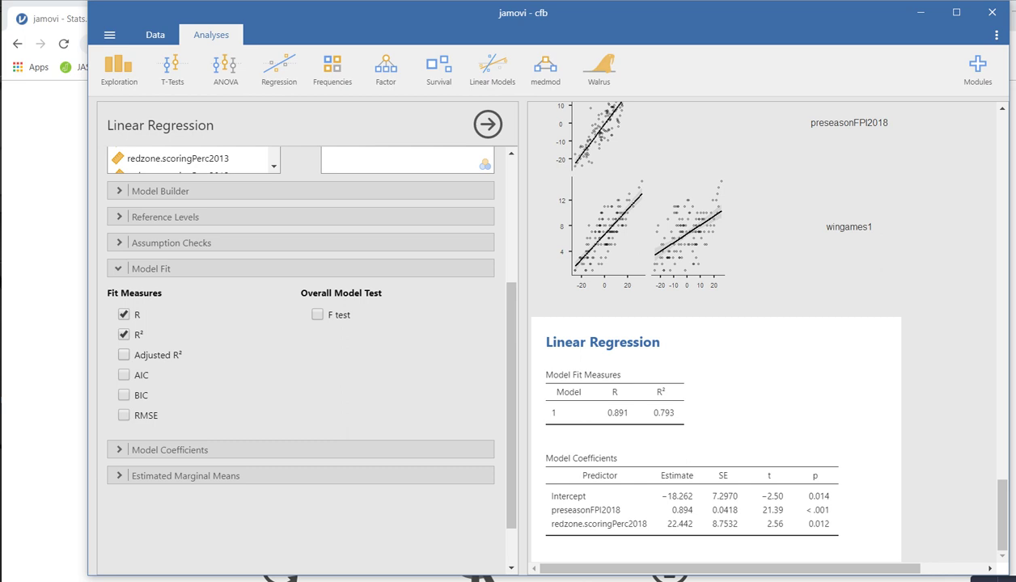
click(318, 315)
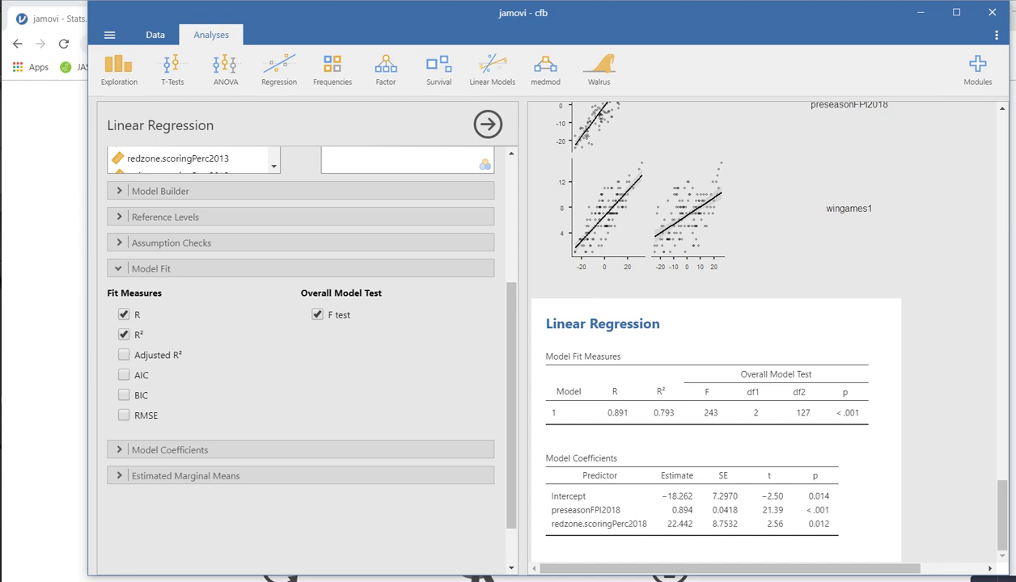
click(124, 355)
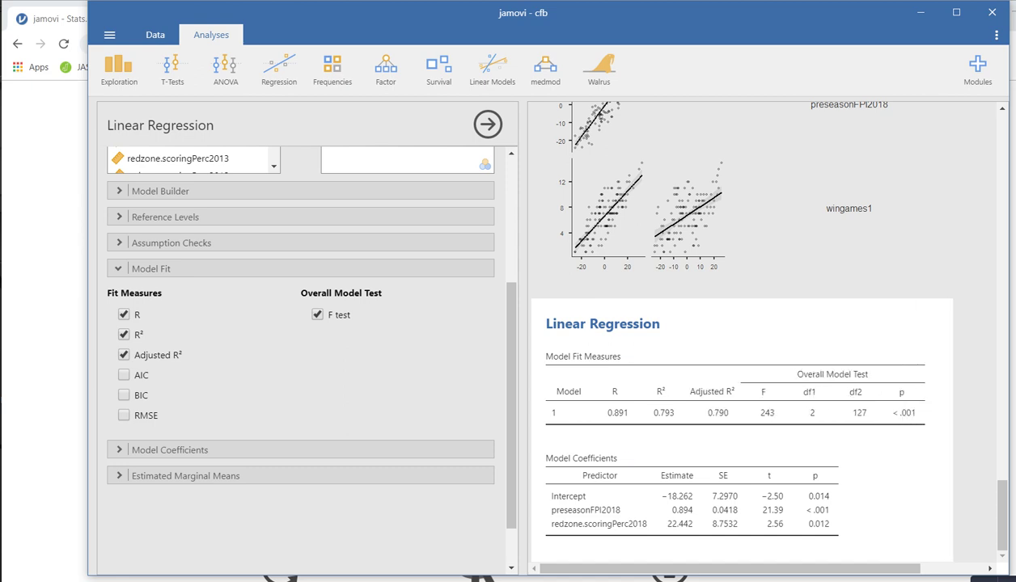
click(170, 450)
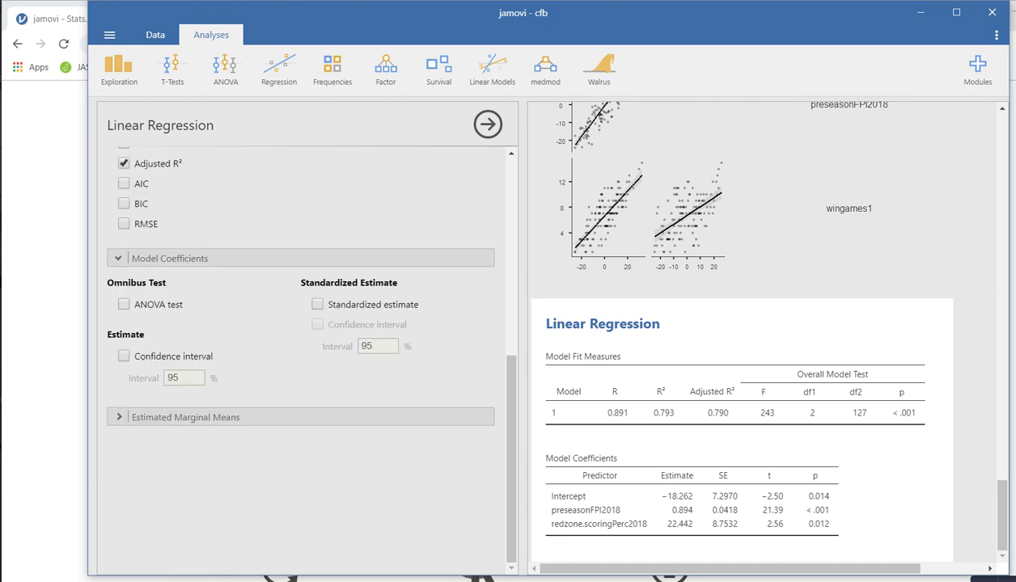
click(318, 305)
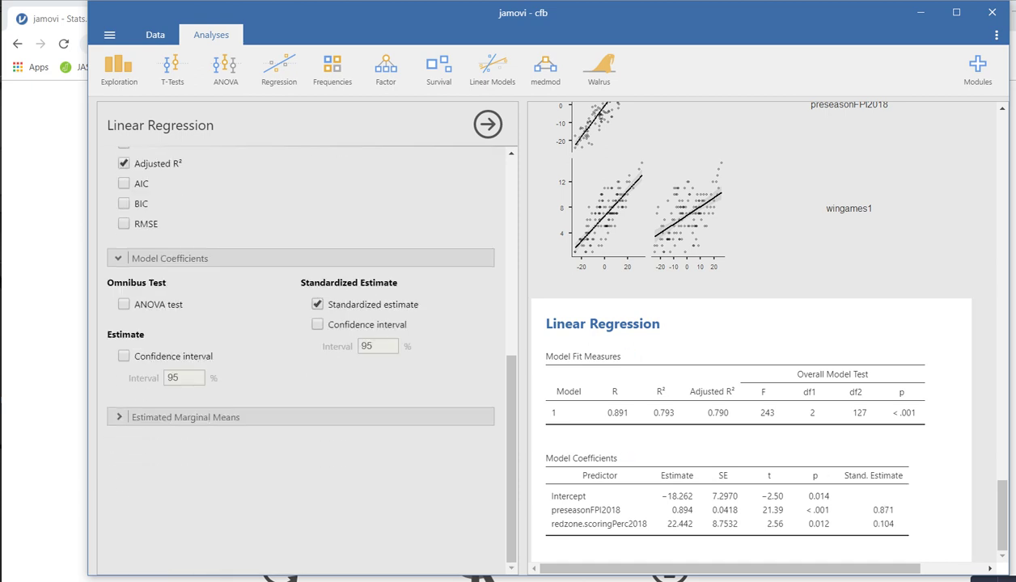
Add 95% confidence intervals for the regression coefficient estimates and widen the window to fit the whole coefficients table.
click(124, 356)
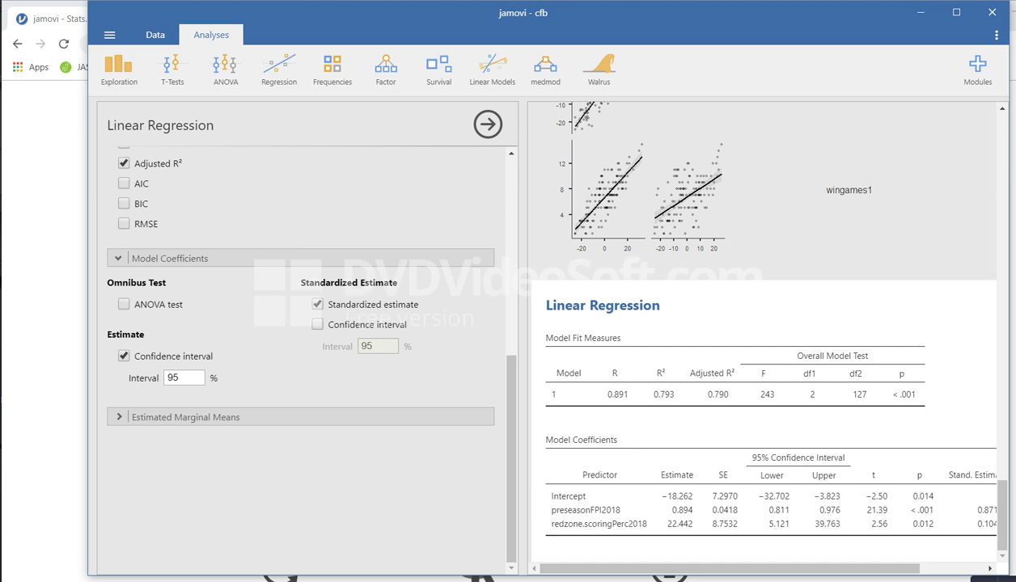
drag(566, 12, 498, 18)
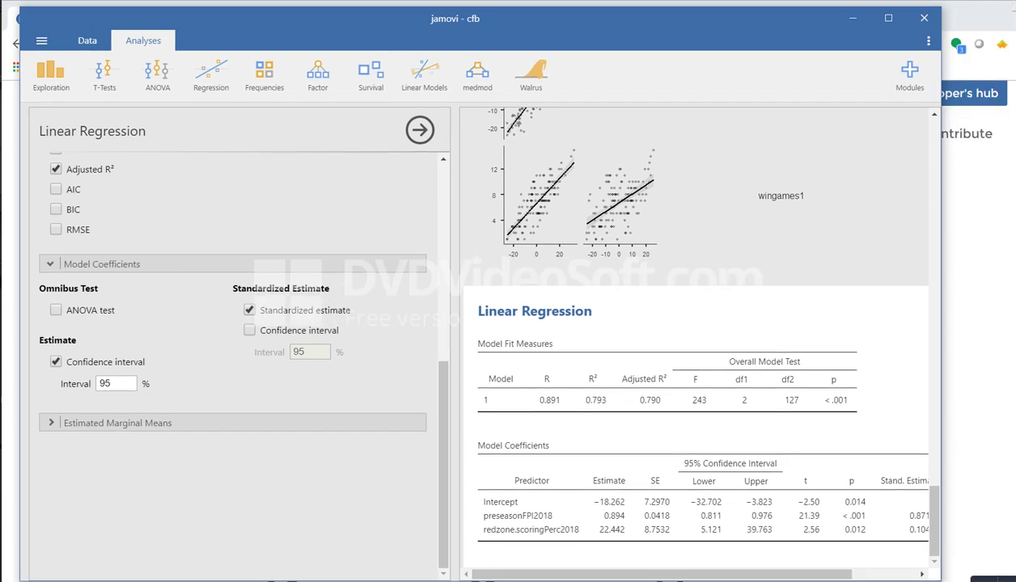
drag(942, 307, 987, 308)
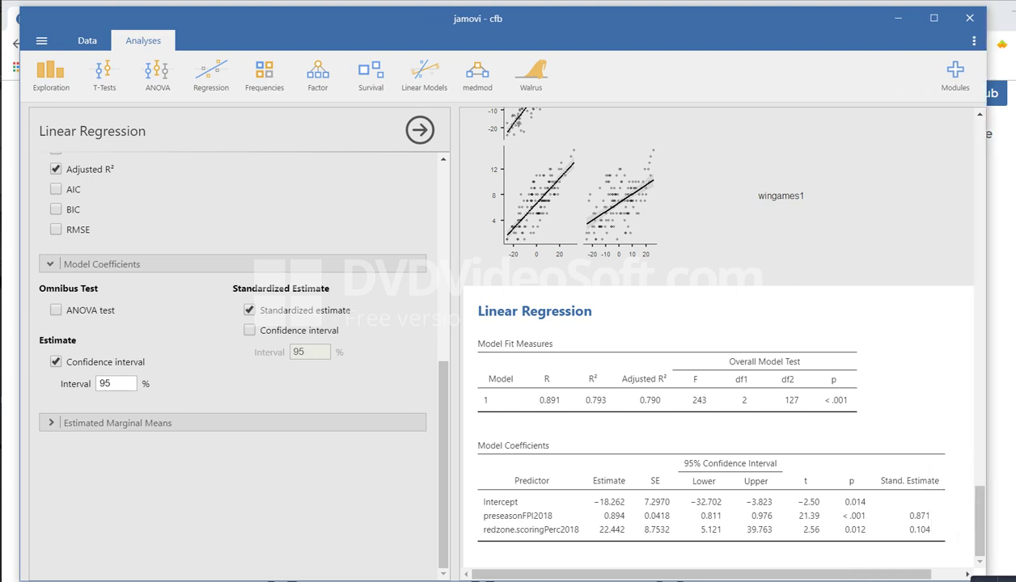
drag(534, 18, 554, 12)
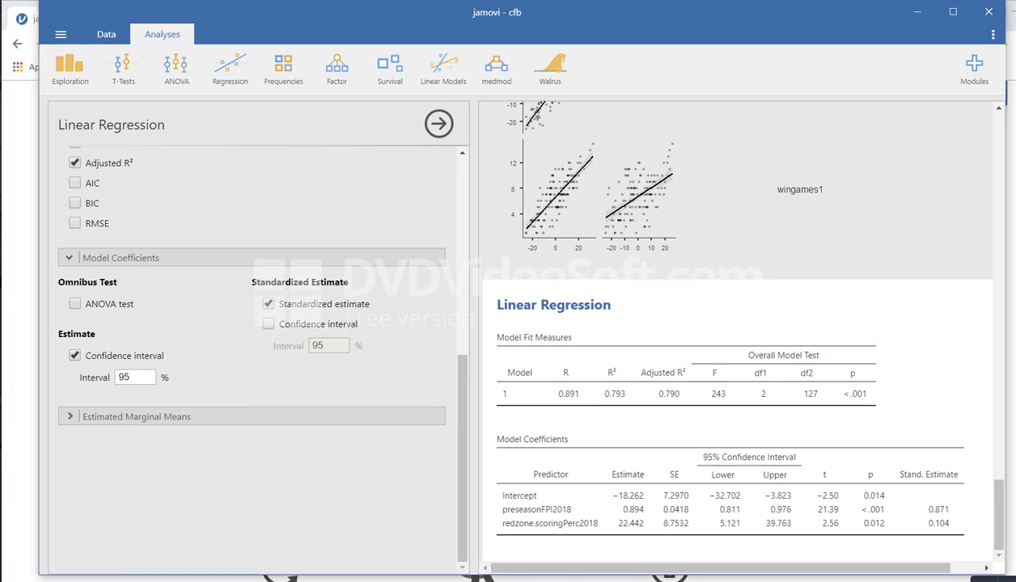
Add collinearity statistics, the Q-Q plot of residuals and residual plots as assumption checks to the linear regression.
scroll(251, 324, up, 5)
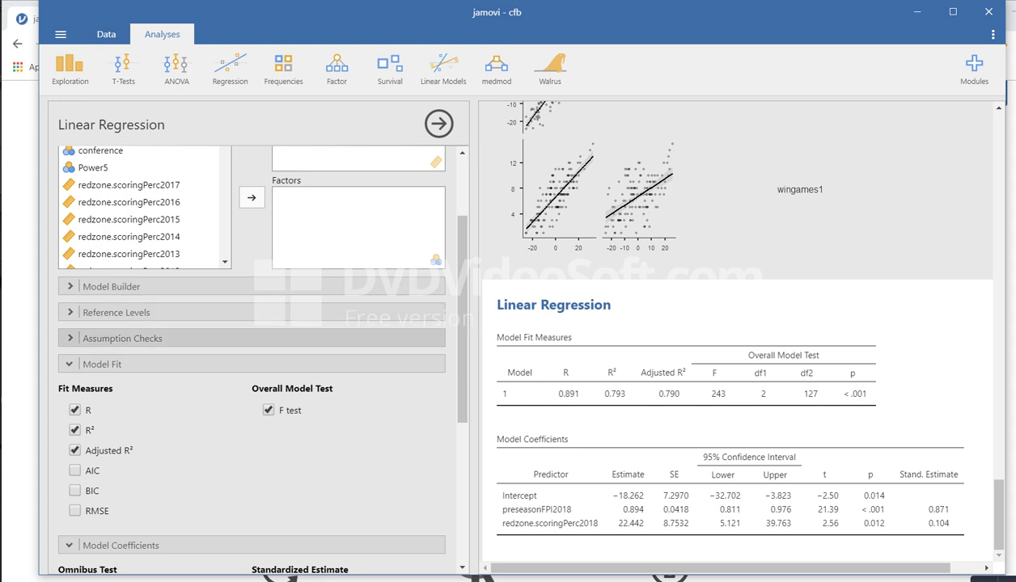
click(123, 338)
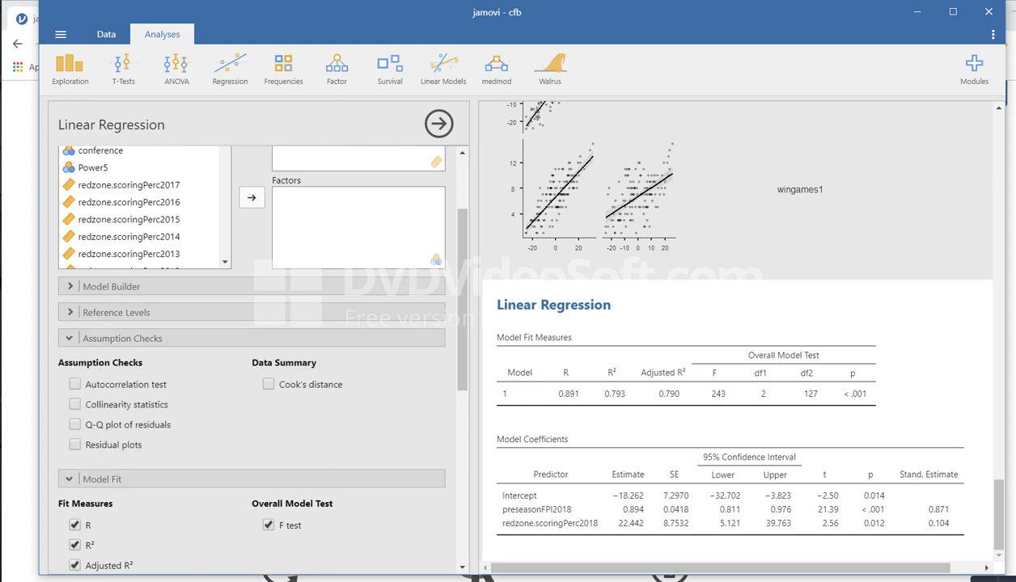
click(74, 405)
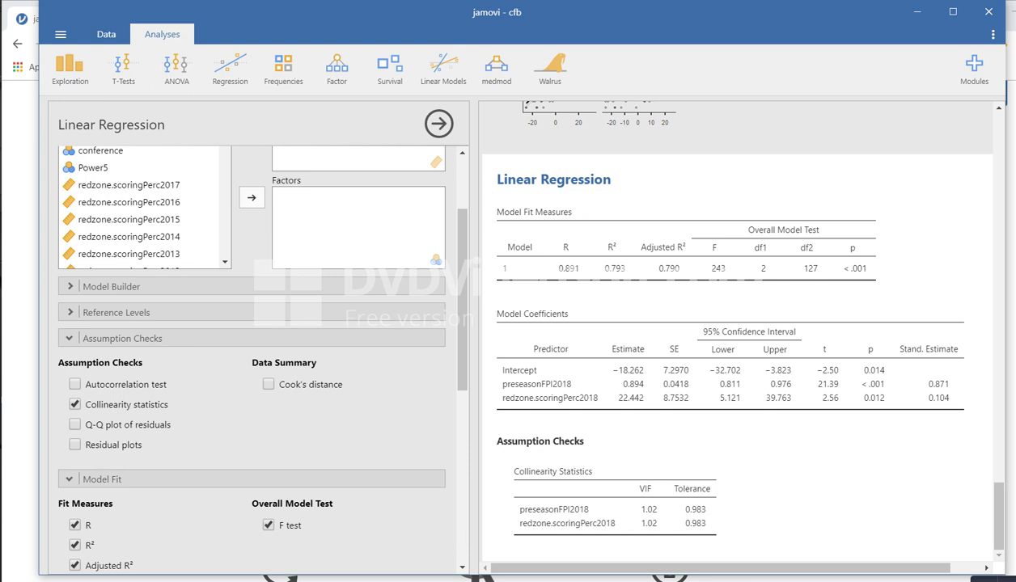
click(74, 425)
click(74, 445)
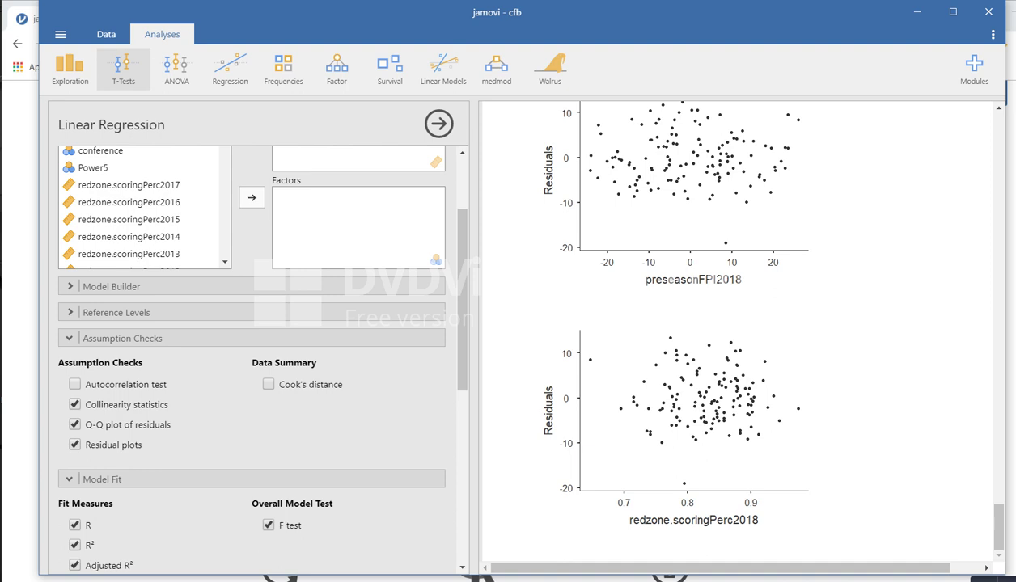
Create a One-Way ANOVA with postseasonFPI2018 as dependent variable and conference as grouping variable.
click(176, 68)
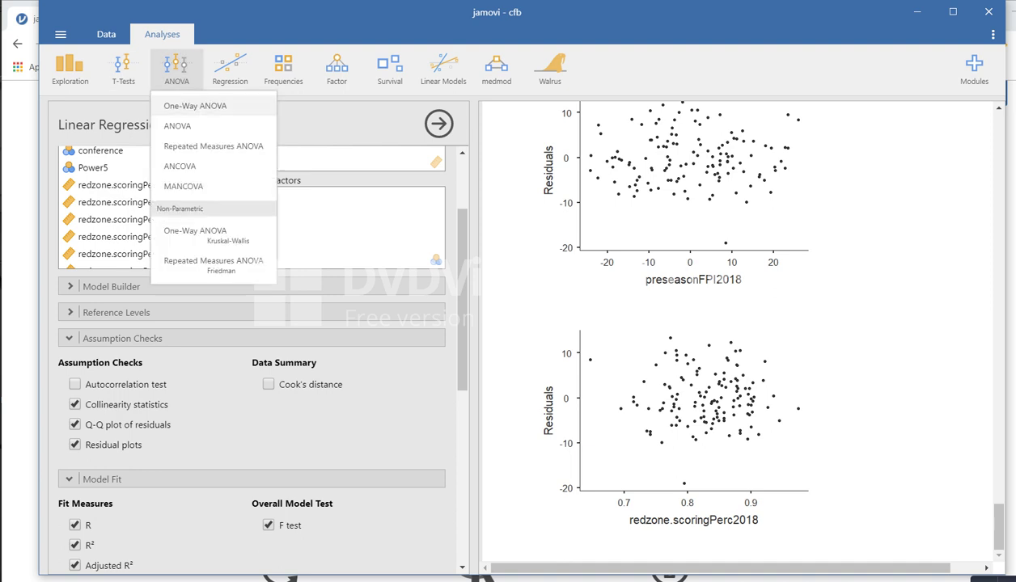
click(195, 106)
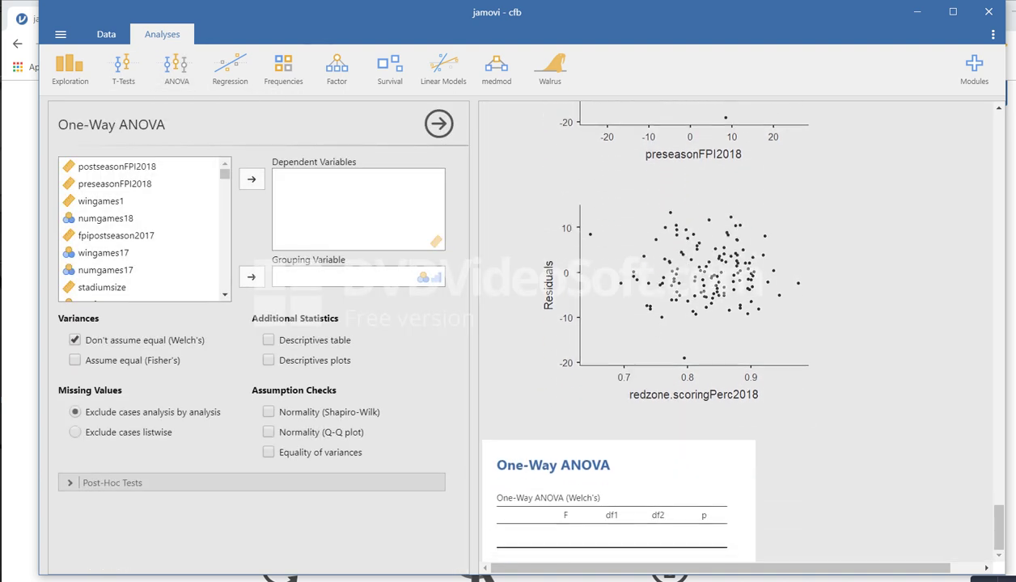
scroll(144, 229, down, 2)
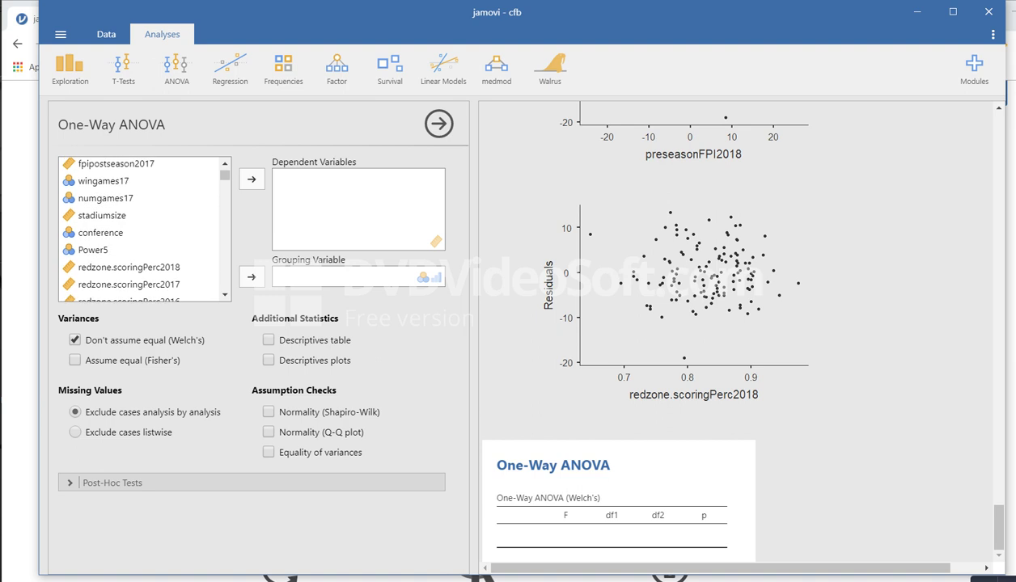
drag(101, 232, 356, 276)
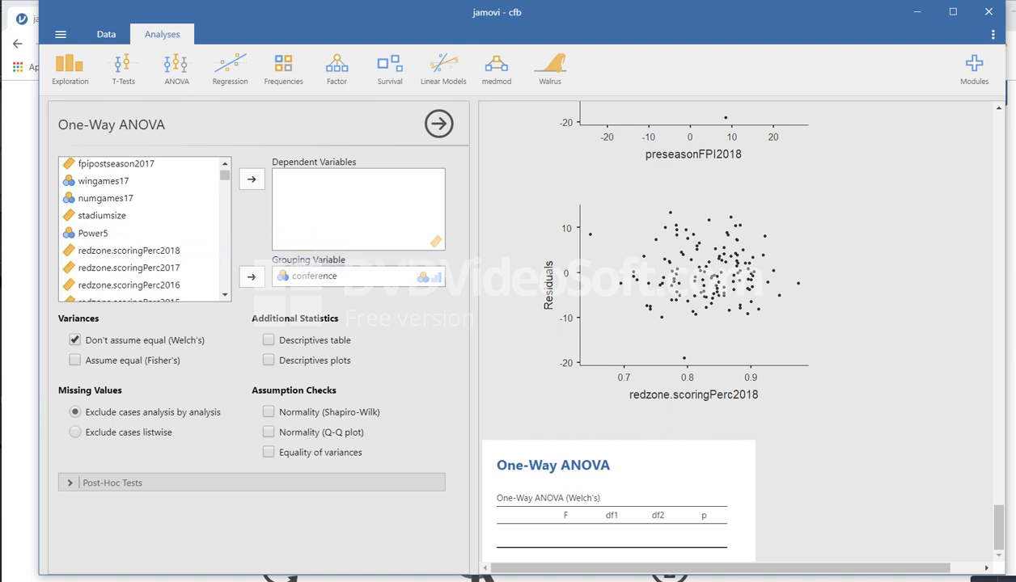
scroll(144, 229, up, 2)
drag(118, 167, 334, 184)
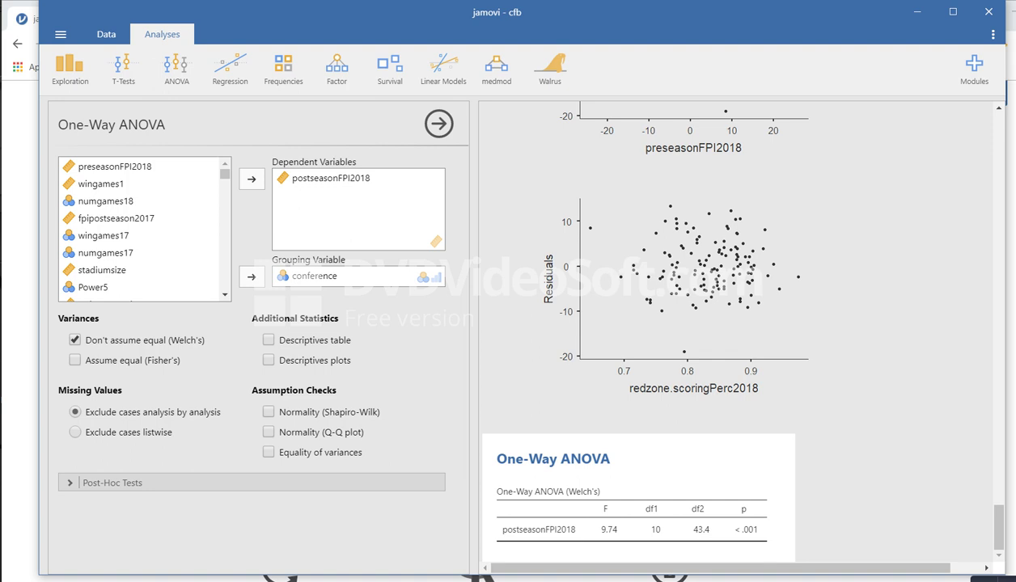
Add the Shapiro-Wilk normality test, normality Q-Q plot and equality of variances test to the One-Way ANOVA.
click(268, 411)
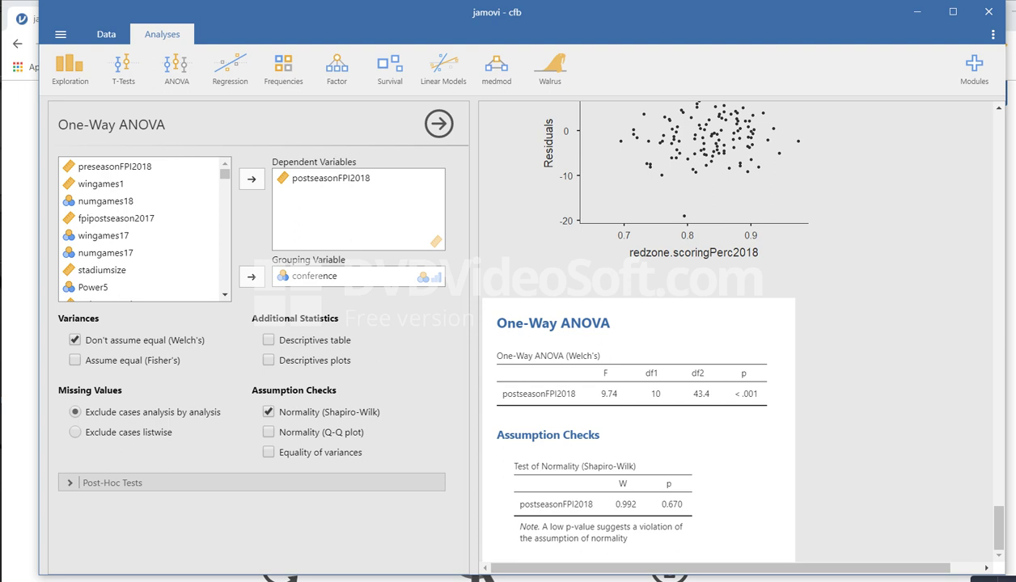
click(269, 433)
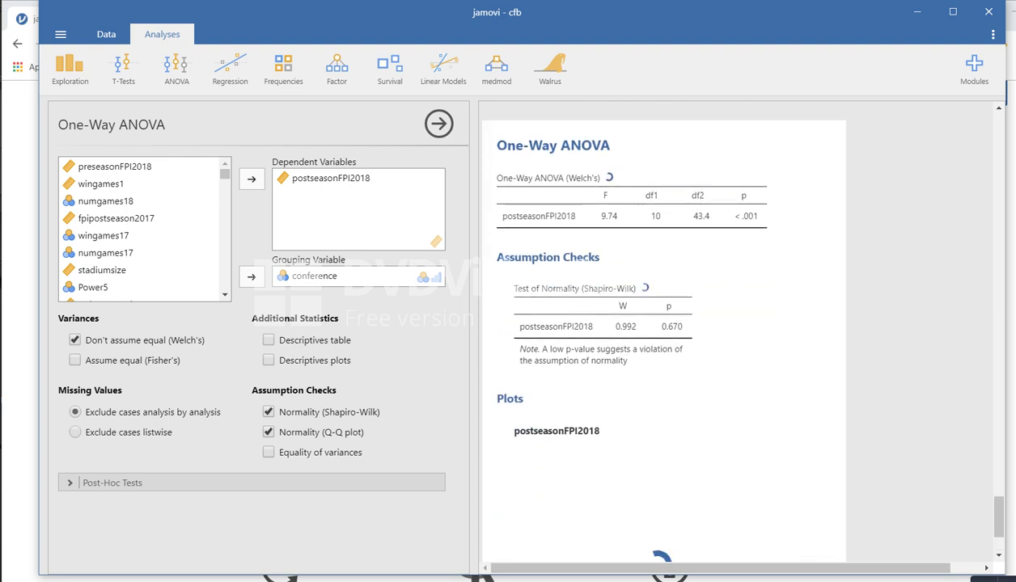
click(269, 453)
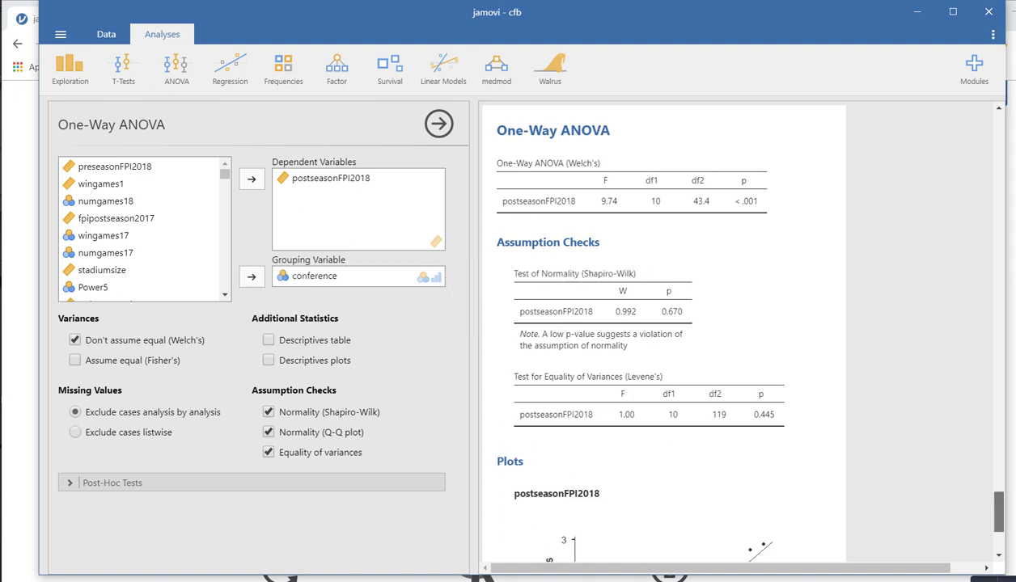
scroll(736, 316, down, 3)
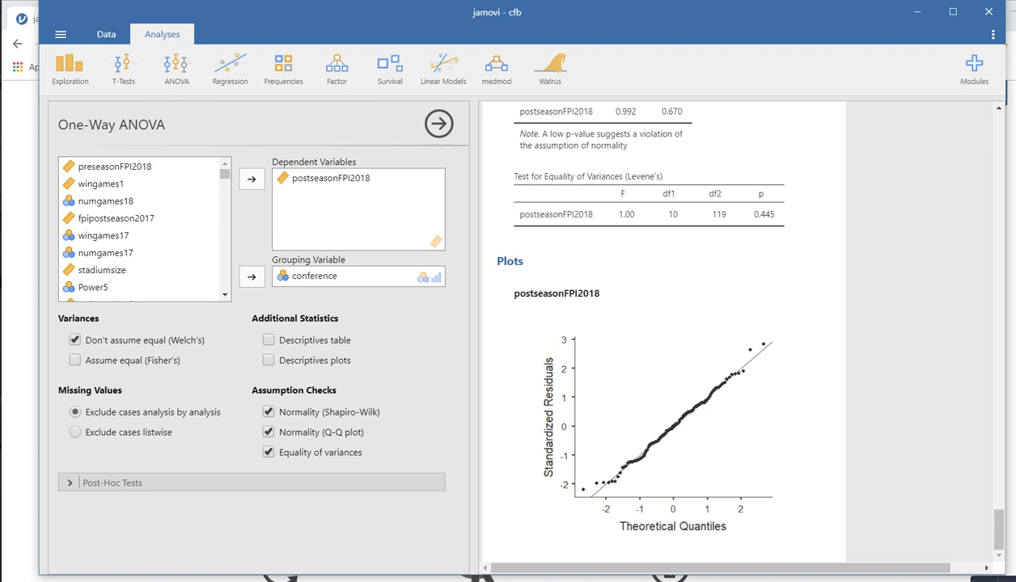
Add the Tukey (equal variances) post-hoc test to the One-Way ANOVA.
click(112, 483)
scroll(258, 360, down, 1)
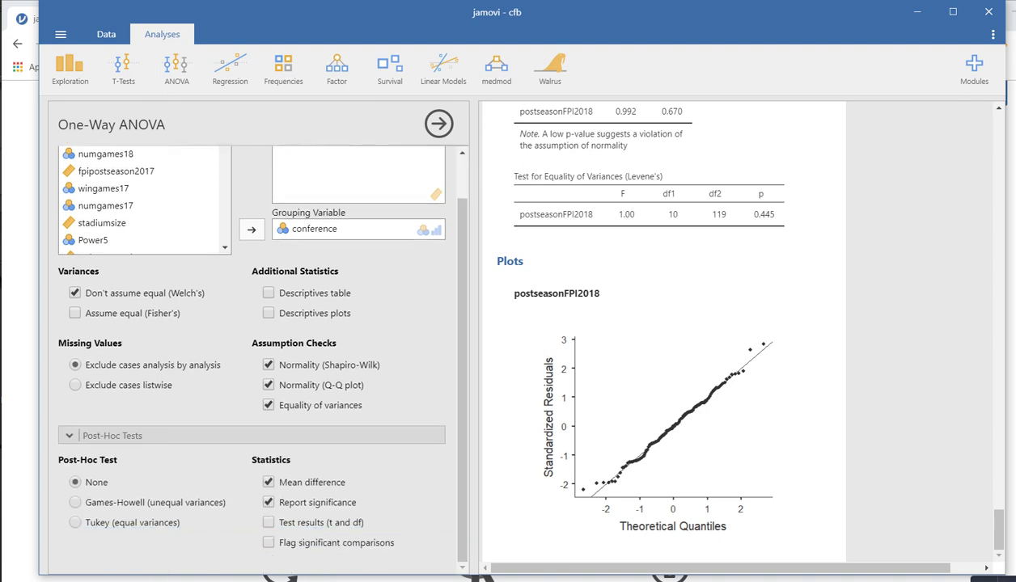
click(75, 523)
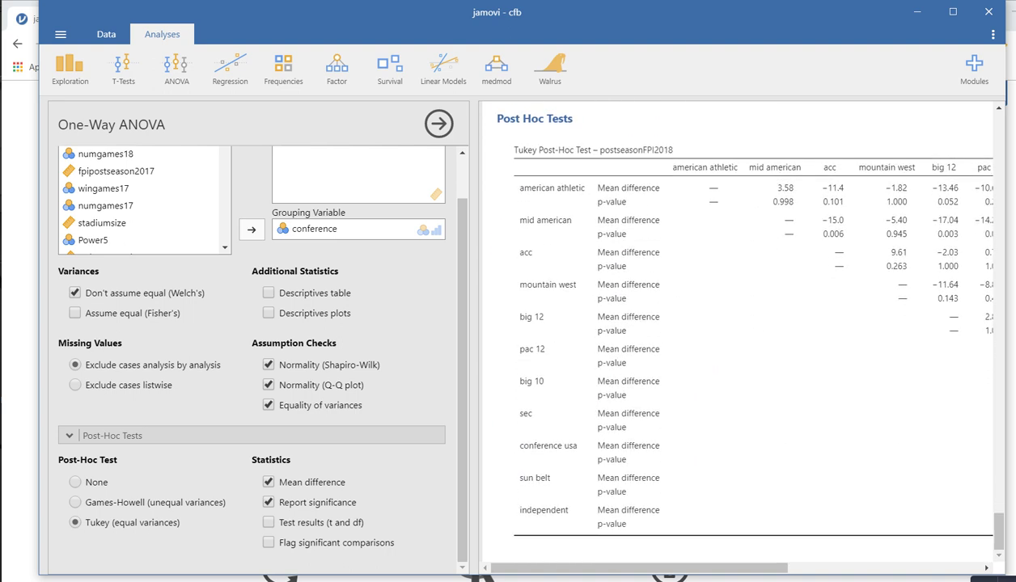
scroll(259, 360, up, 1)
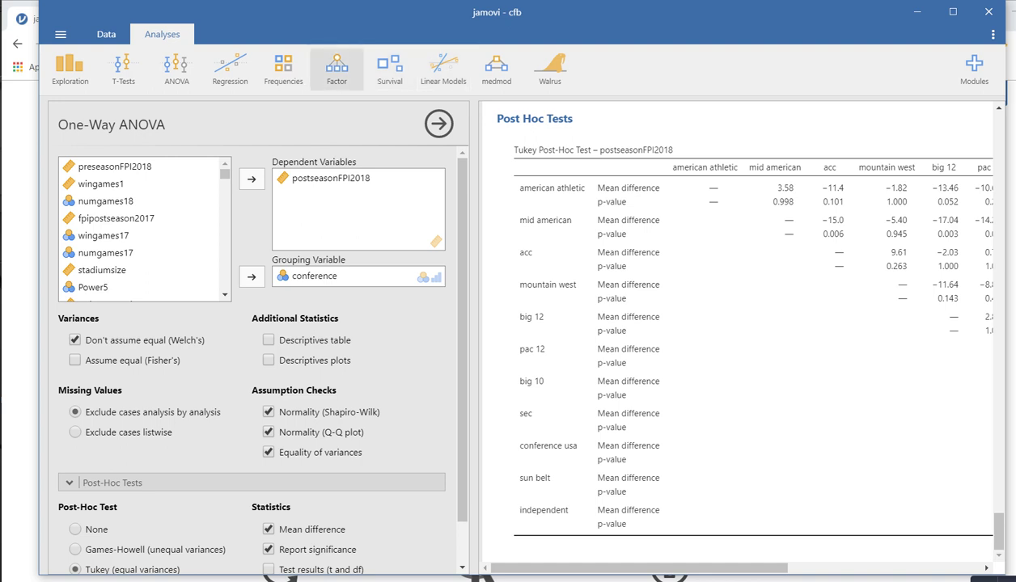
Create a medmod Mediation analysis with postseasonFPI2018 as dependent variable, redzone.scoringPerc2018 as mediator and preseasonFPI2018 as predictor.
click(443, 69)
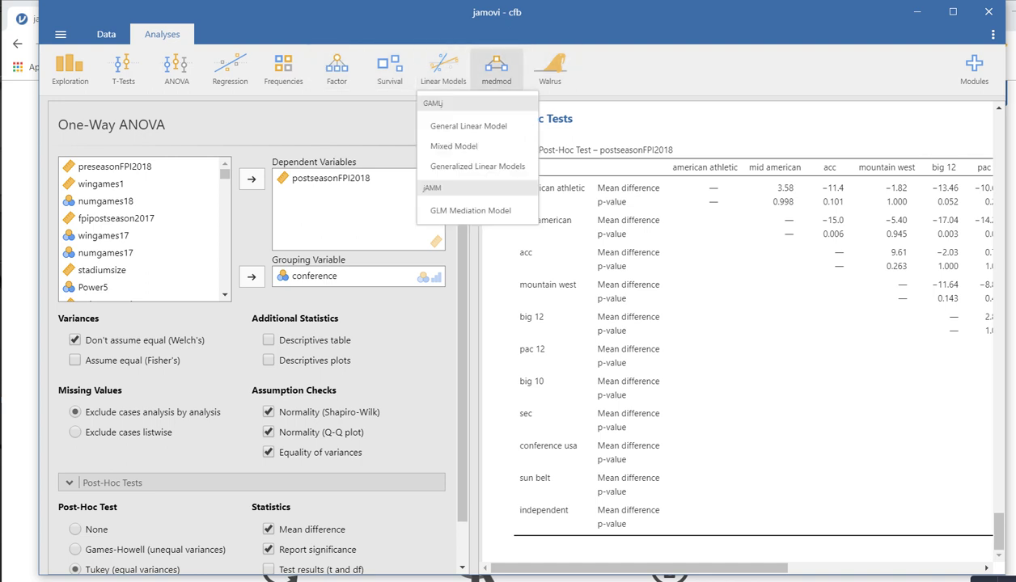
click(497, 70)
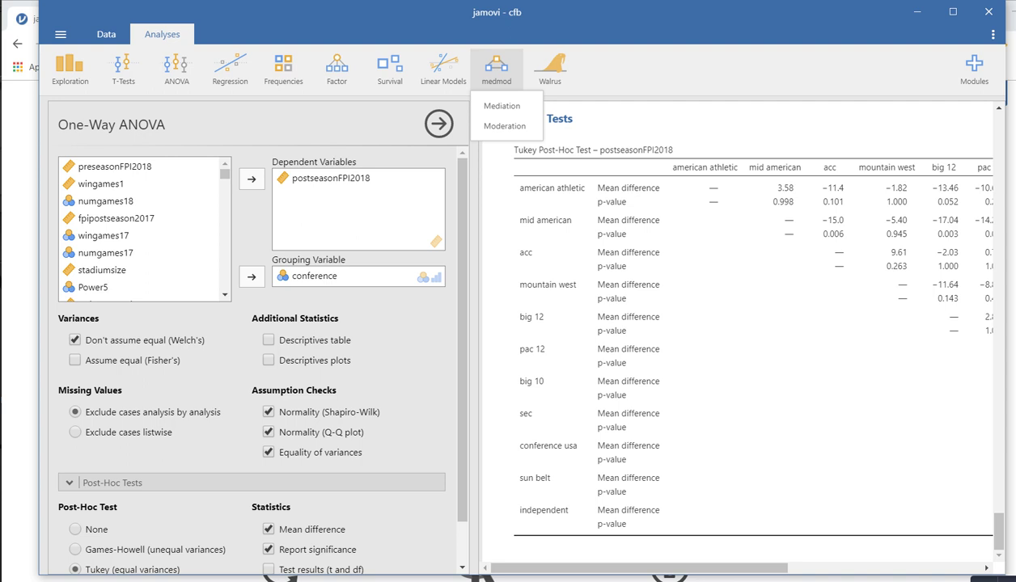
click(502, 106)
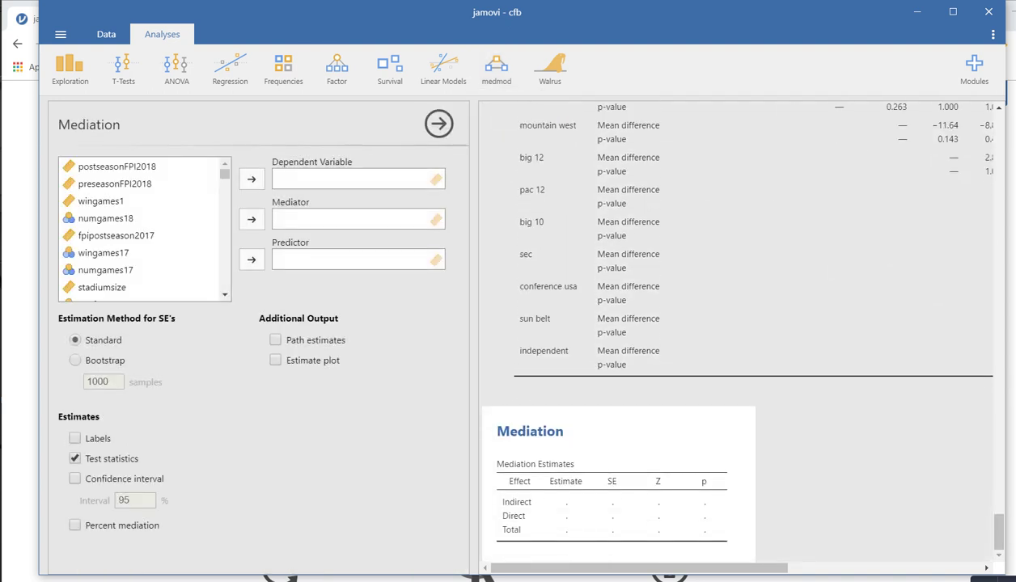
drag(116, 167, 330, 178)
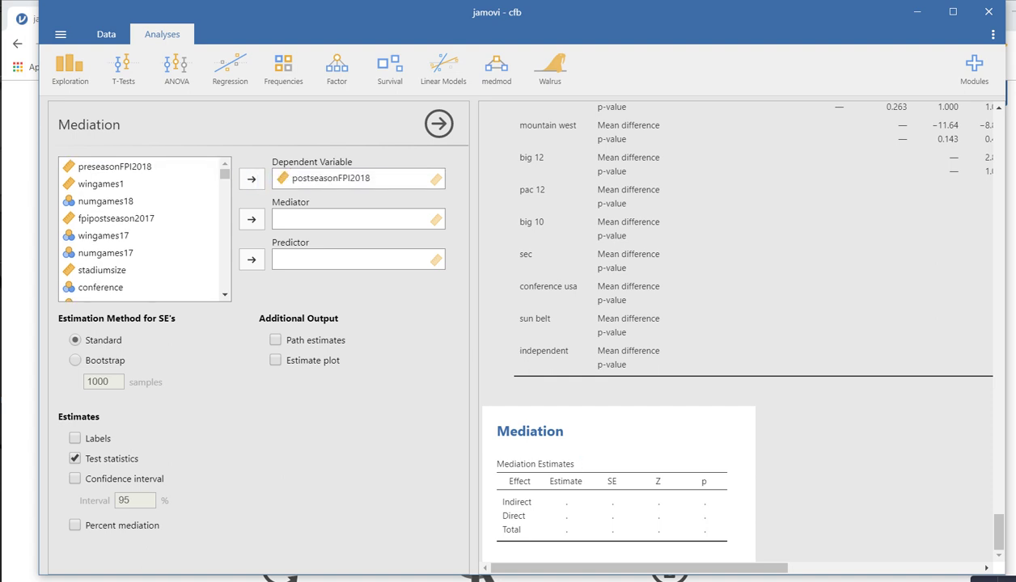
drag(115, 167, 335, 258)
scroll(129, 233, down, 1)
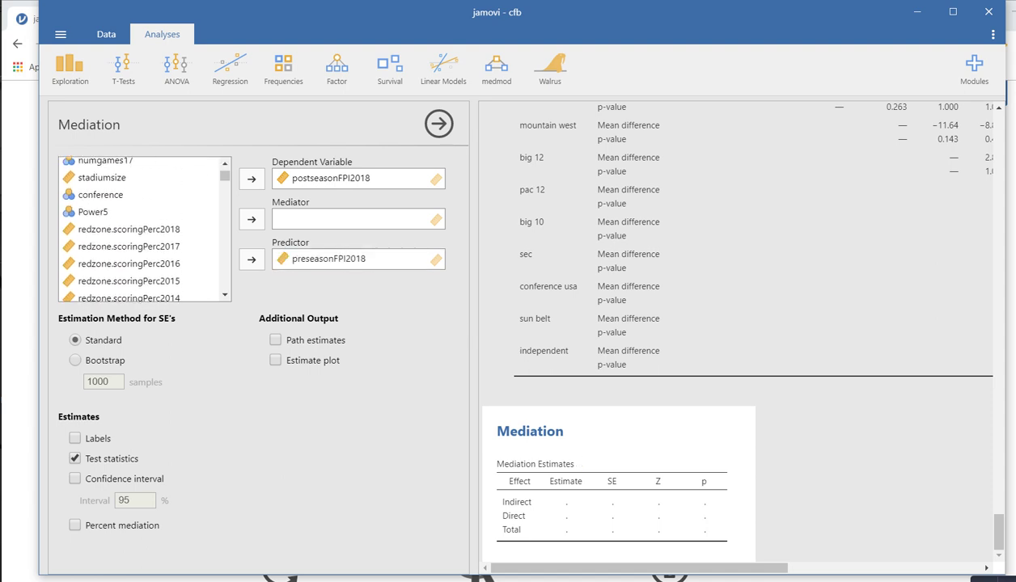
click(128, 233)
drag(129, 232, 340, 216)
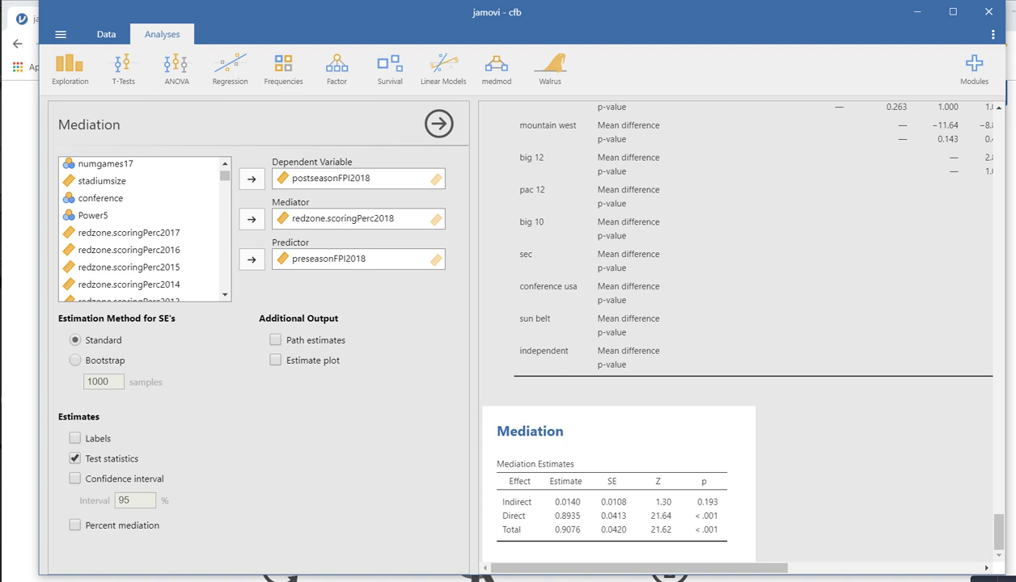
Add path estimates, the estimate plot, 95% confidence intervals and percent mediation to the Mediation results.
click(276, 340)
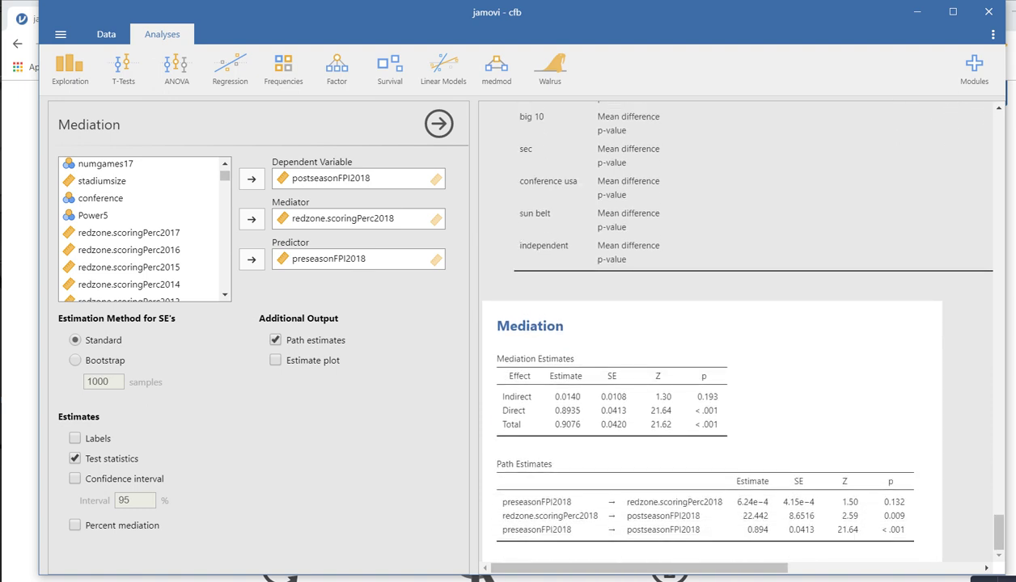
click(275, 360)
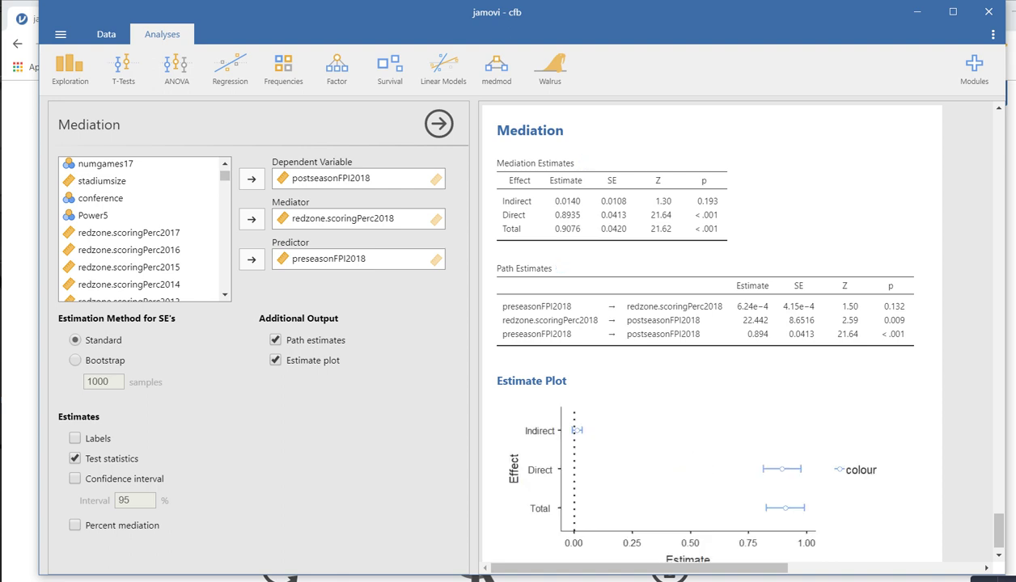
scroll(720, 332, down, 1)
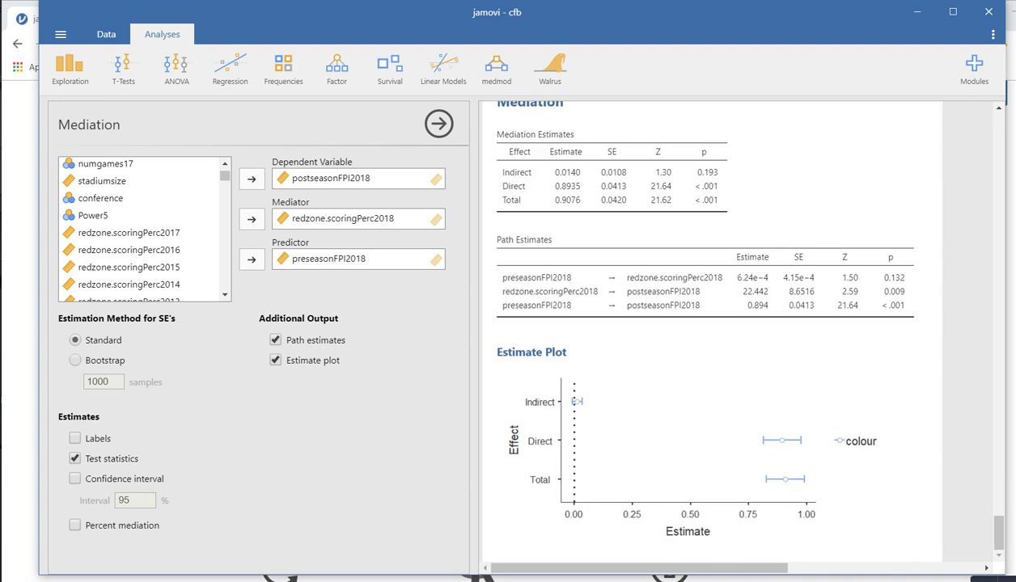
click(75, 479)
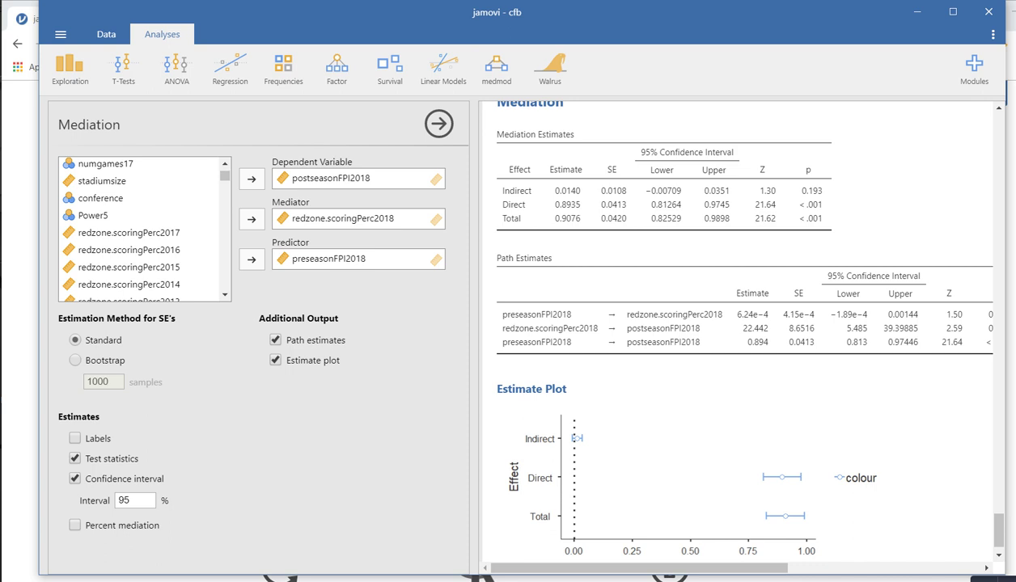
click(75, 525)
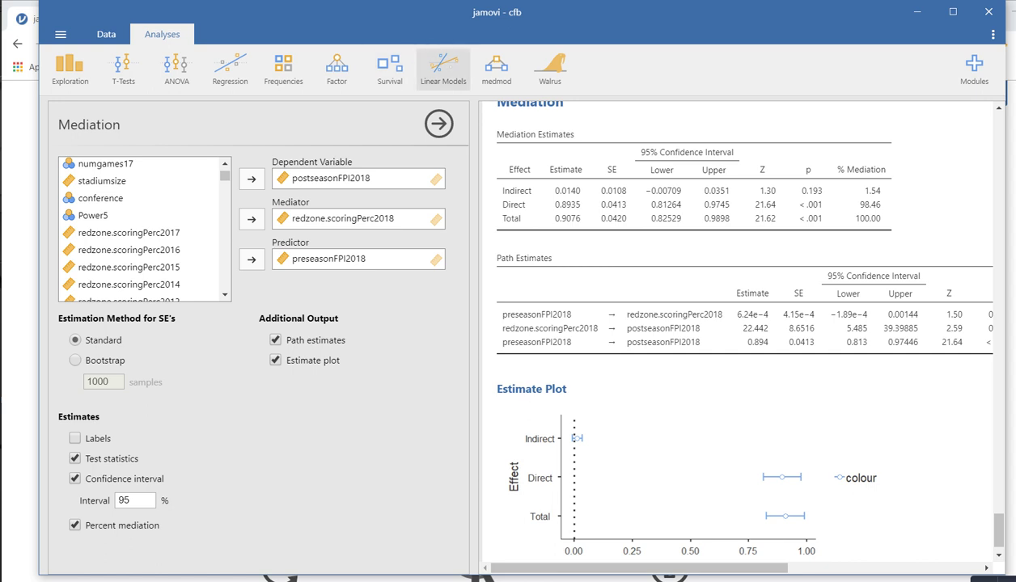
Create a GLM Mediation Model with postseasonFPI2018 as dependent variable, redzone.scoringPerc2018 as mediator and preseasonFPI2018 as covariate.
click(444, 69)
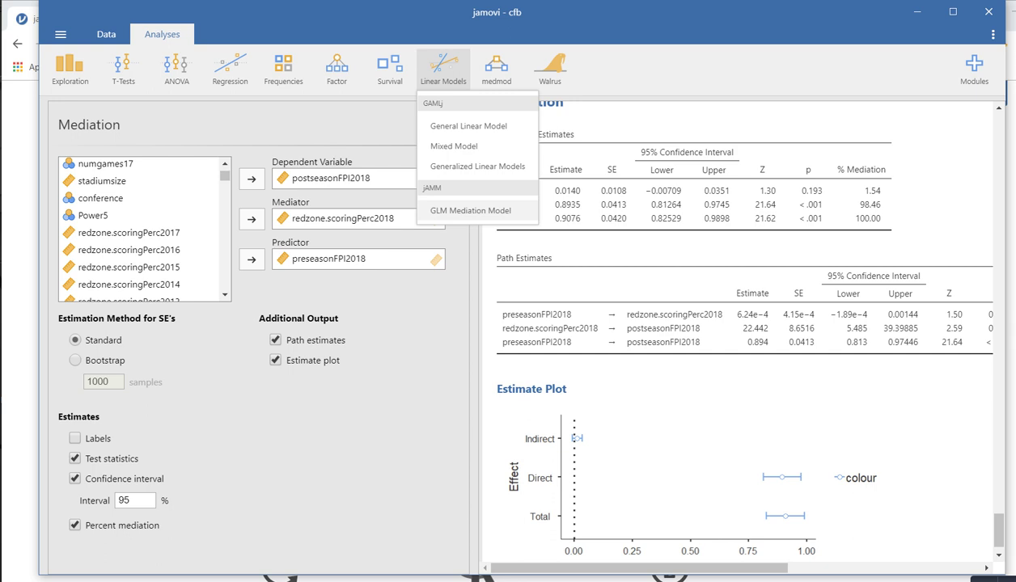
click(471, 211)
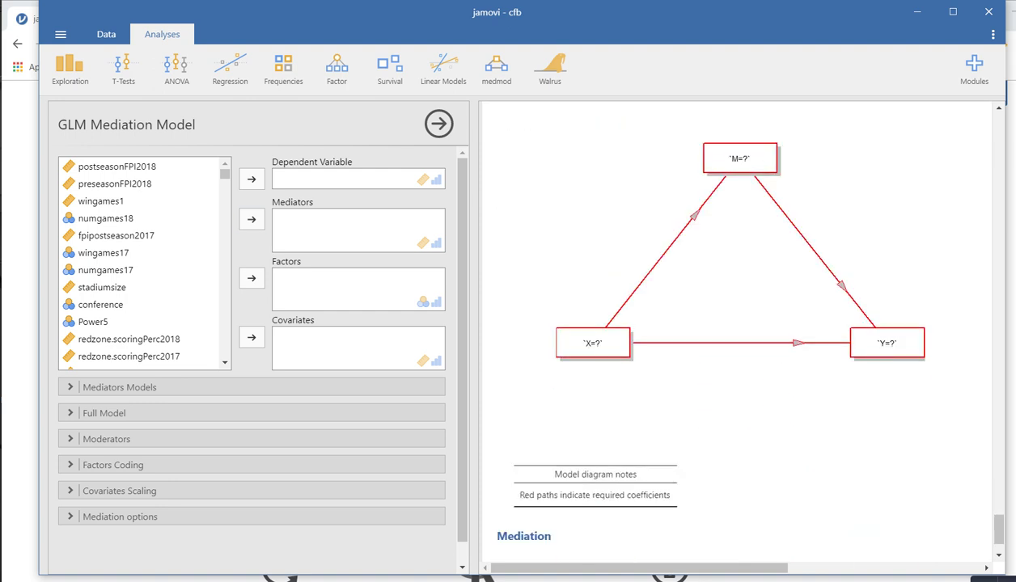
drag(118, 167, 324, 178)
drag(113, 167, 334, 352)
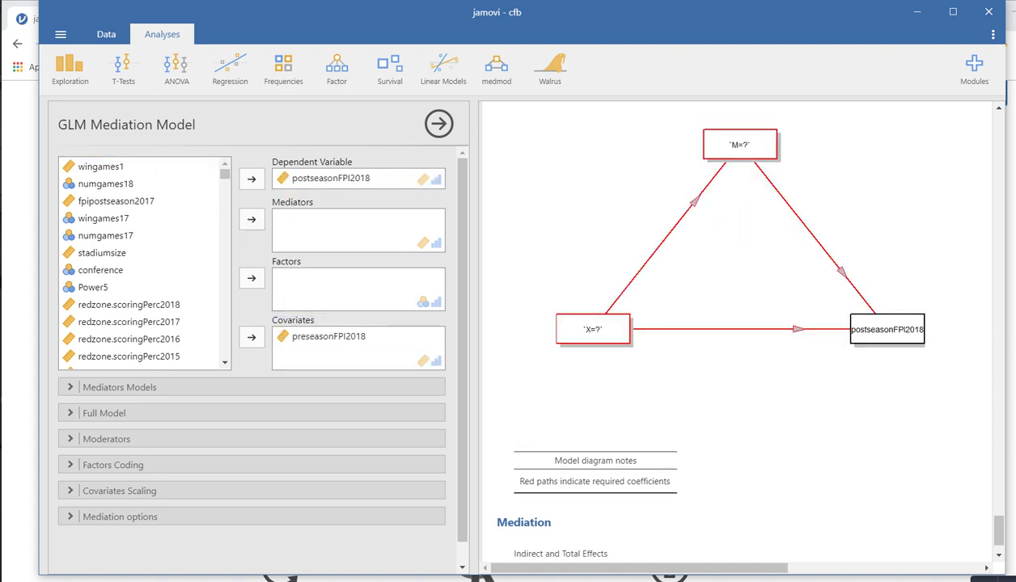
drag(121, 300, 335, 215)
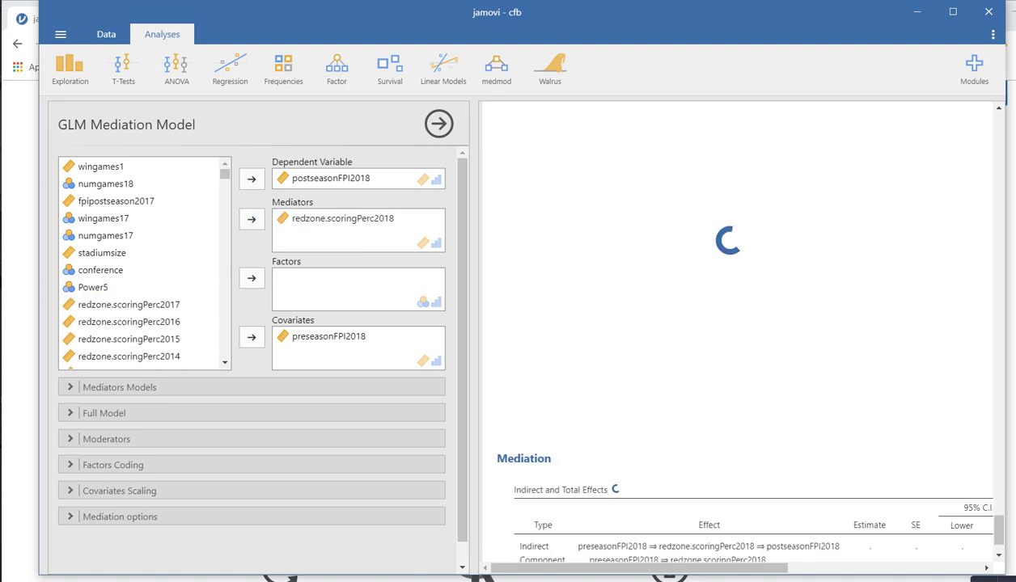
Examine the Indirect and Total Effects table of the GLM mediation, widening and repositioning the window to see its columns.
scroll(736, 323, down, 3)
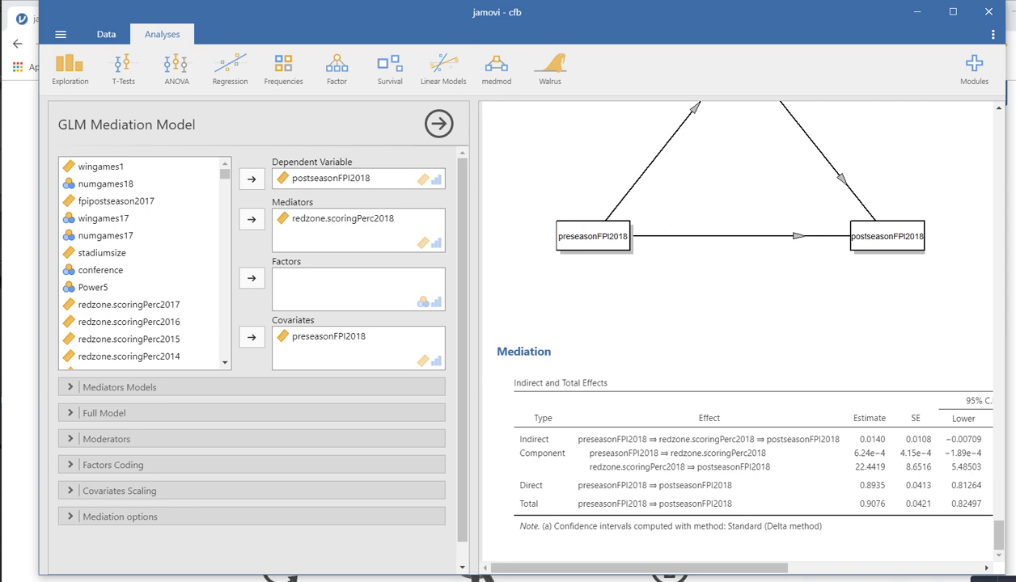
drag(1006, 324, 1015, 324)
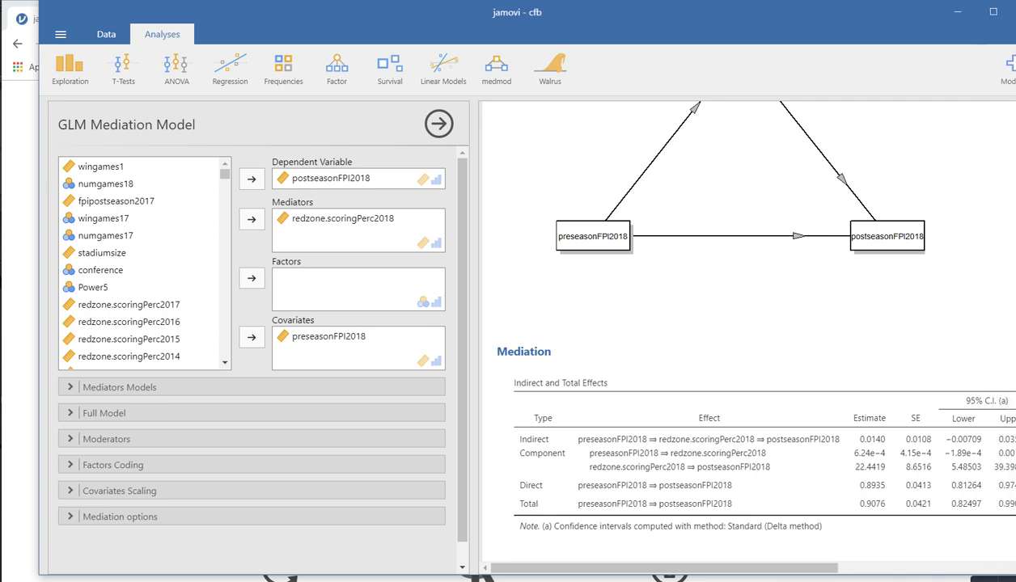
drag(647, 12, 570, 20)
drag(969, 324, 1003, 323)
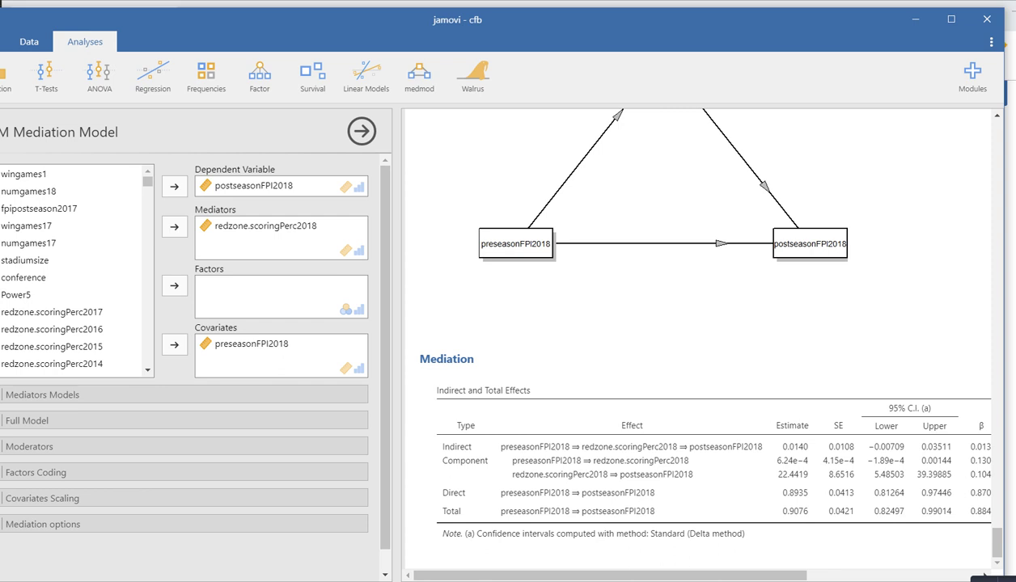
drag(1004, 323, 1015, 324)
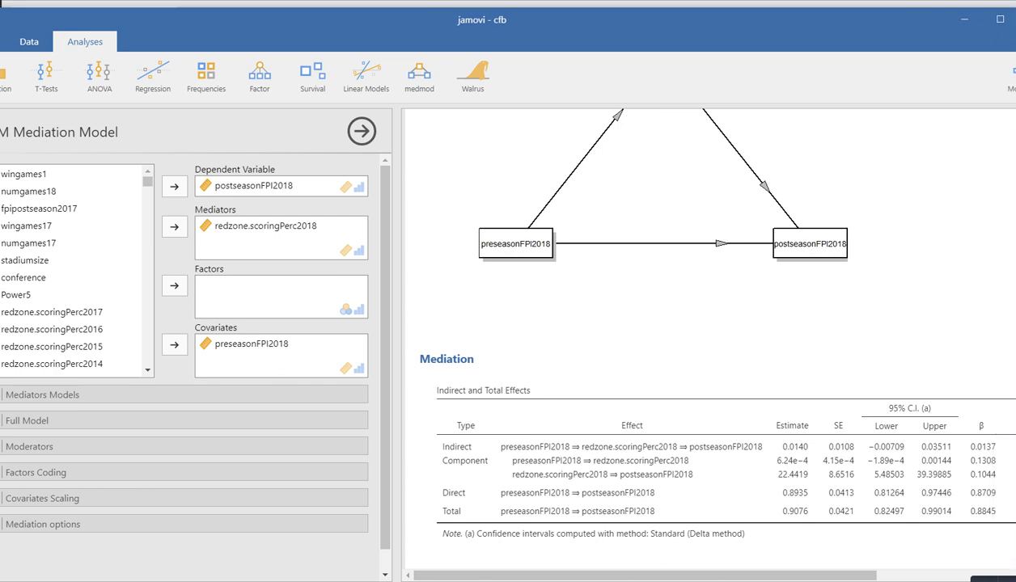
drag(648, 18, 515, 17)
drag(346, 18, 320, 17)
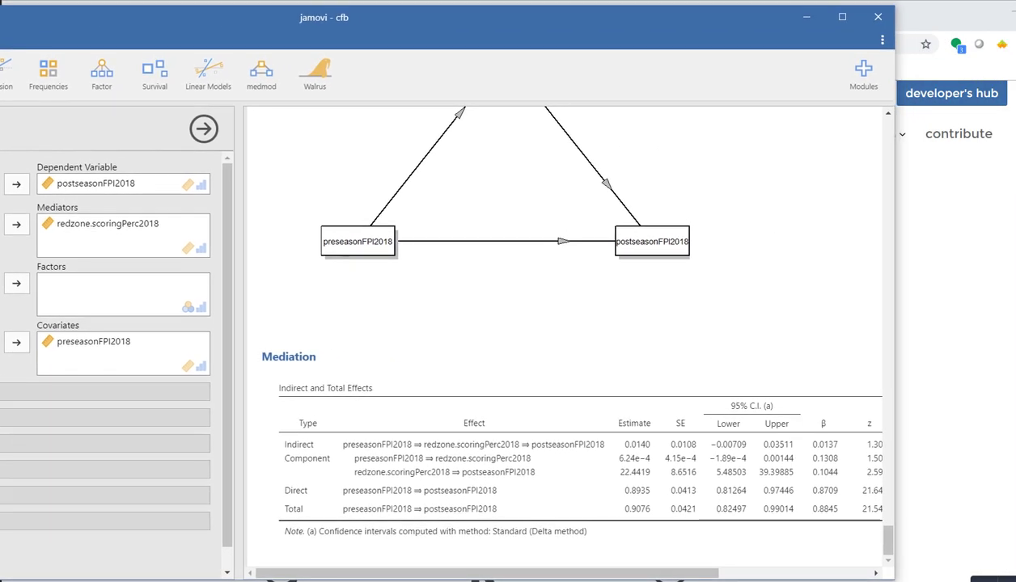
drag(896, 323, 923, 323)
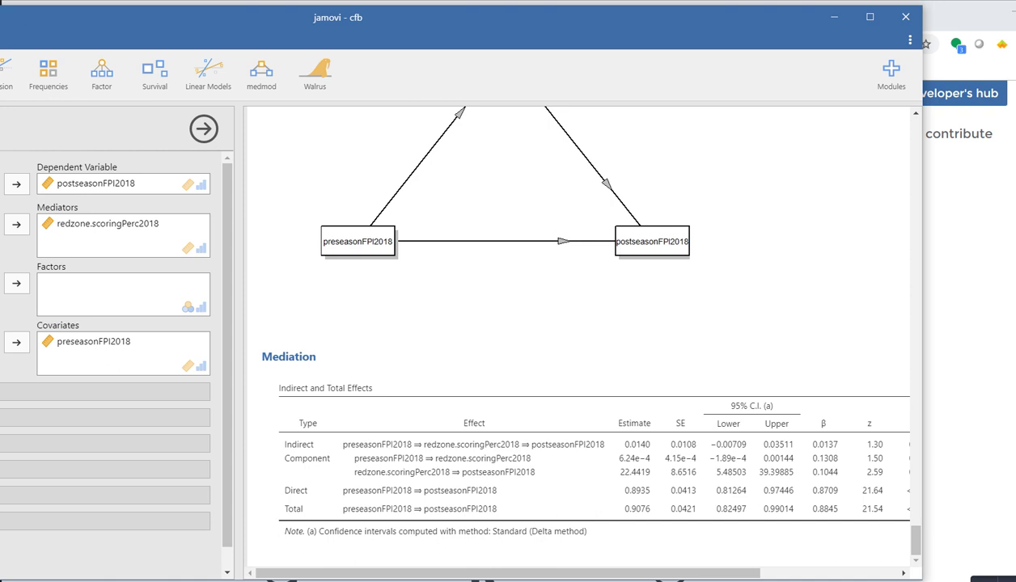
drag(340, 24, 529, 18)
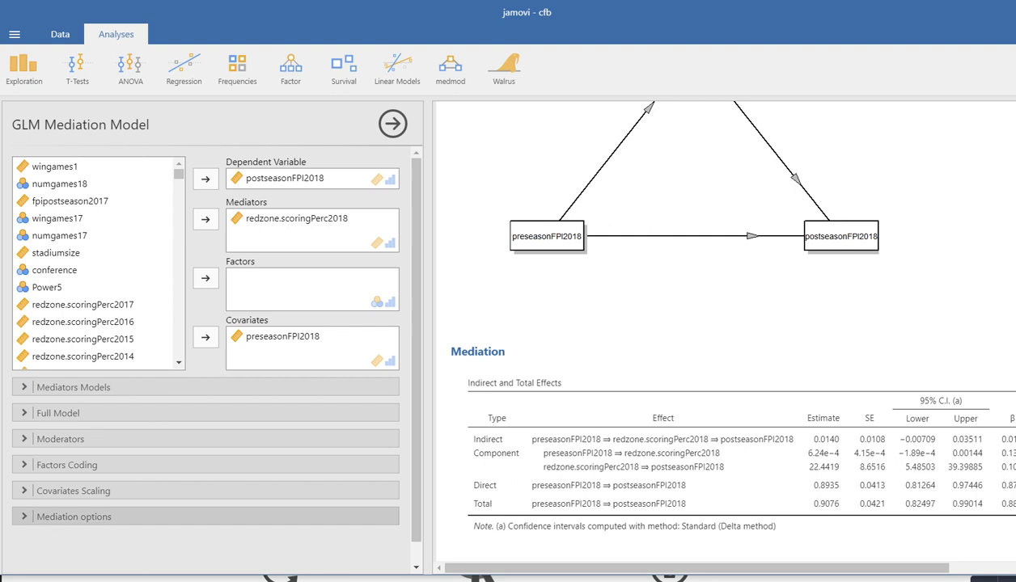
Leave the β column out of the GLM mediation tables and reposition the window to show the whole options area.
click(74, 517)
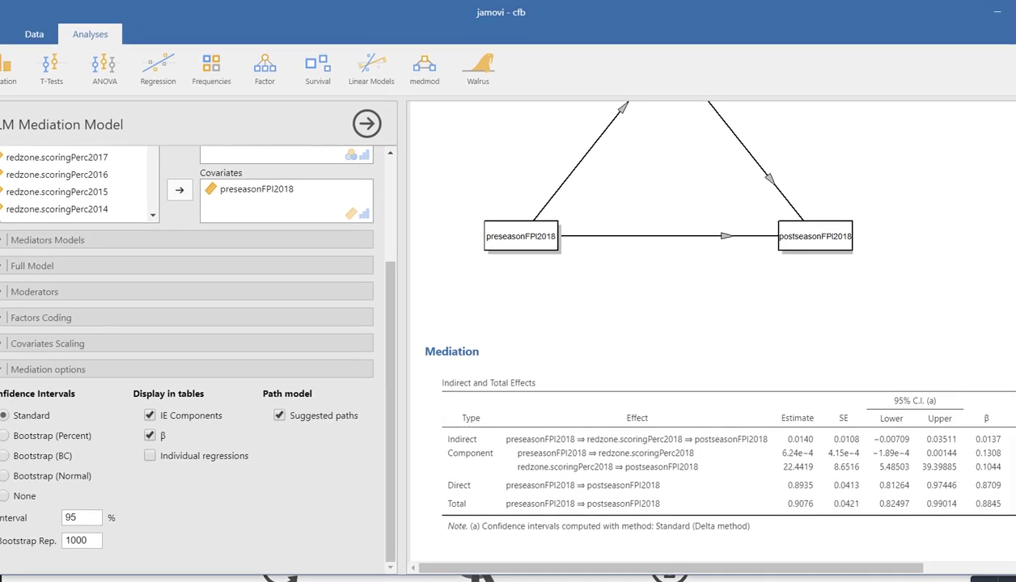
click(150, 435)
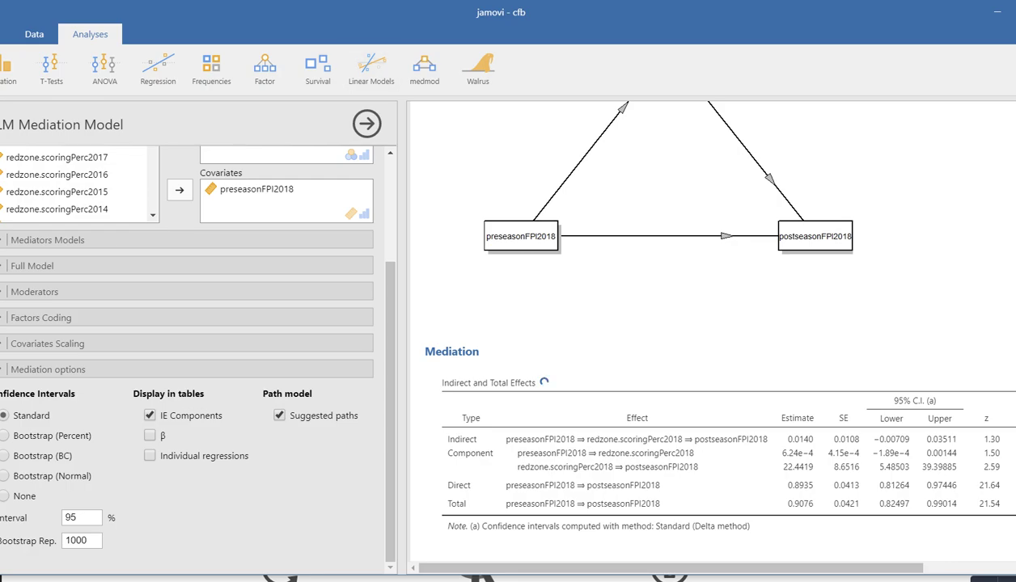
drag(385, 22, 463, 0)
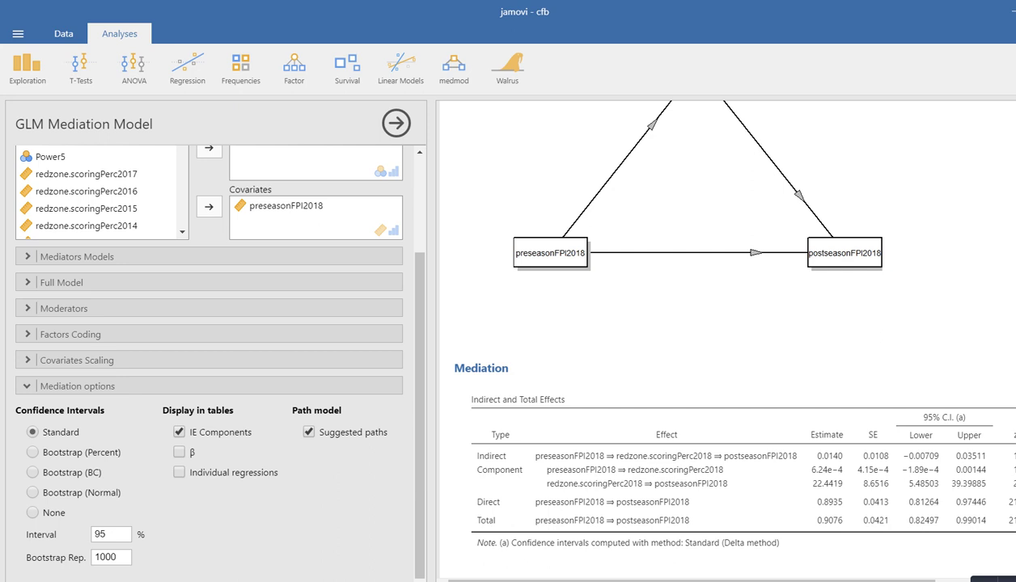
scroll(209, 356, up, 3)
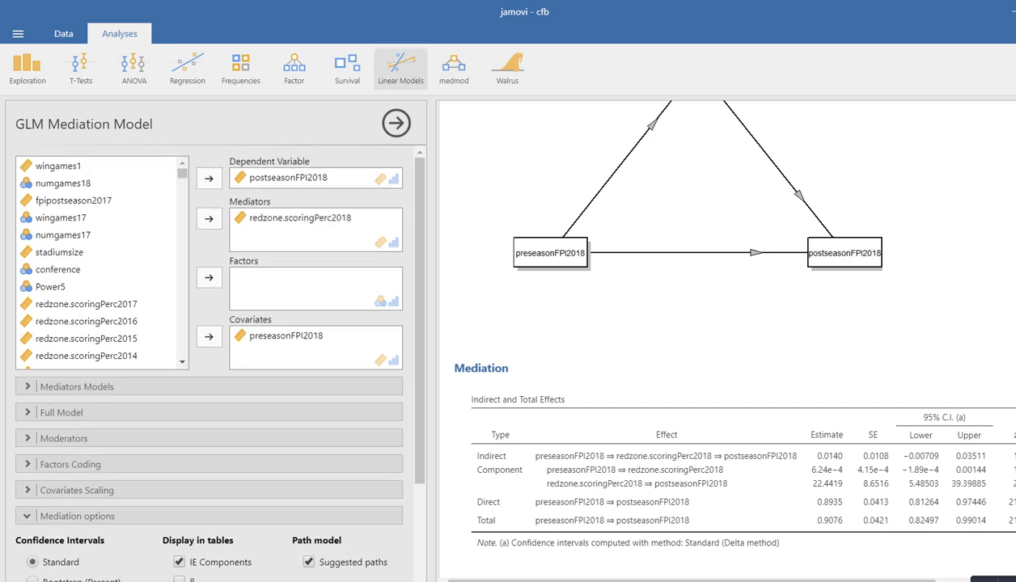
Create a medmod Moderation analysis with postseasonFPI2018 as dependent variable, stadiumsize as moderator and preseasonFPI2018 as predictor, including simple slope estimates.
click(401, 68)
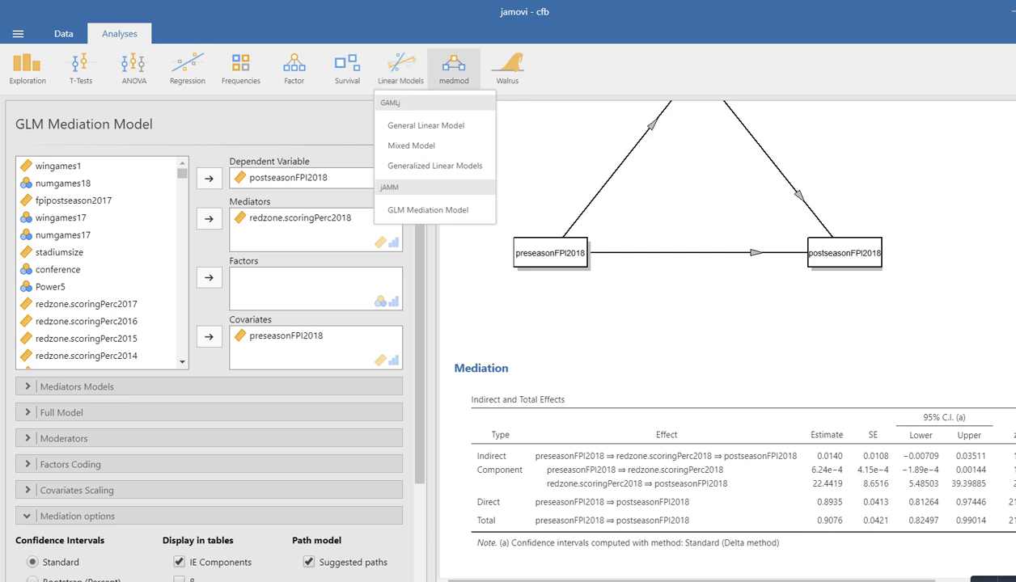
click(453, 69)
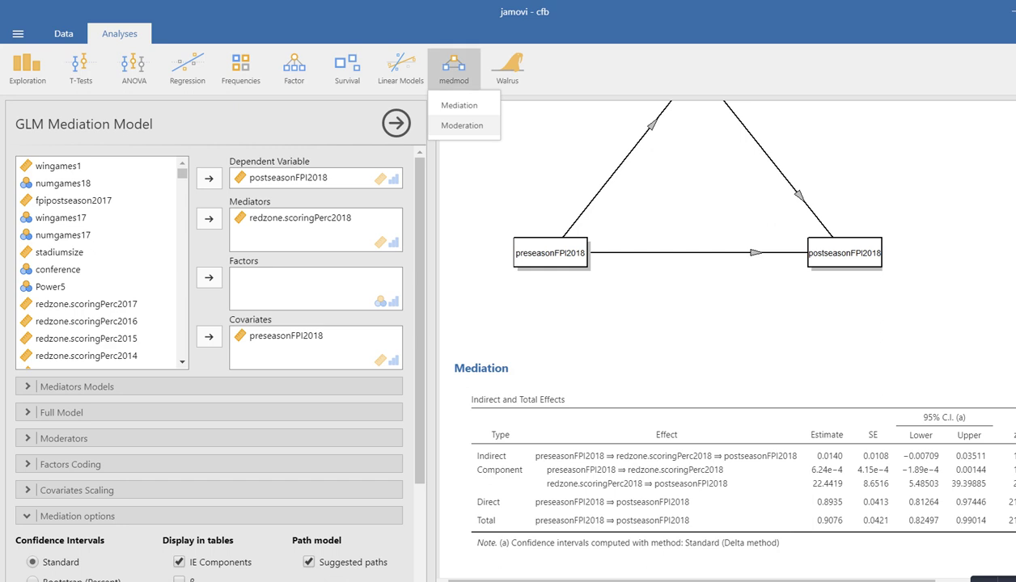
click(462, 126)
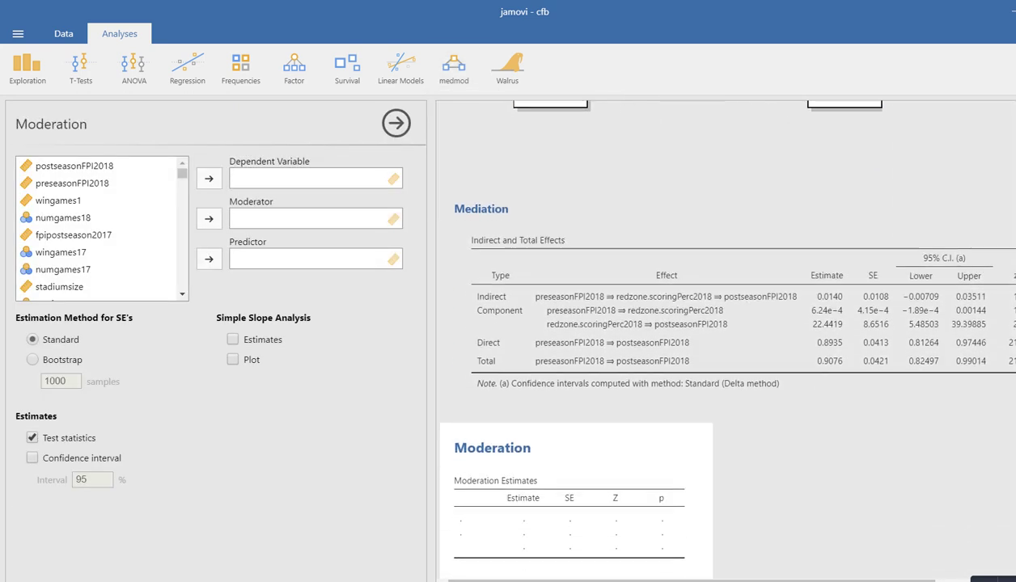
drag(74, 166, 307, 178)
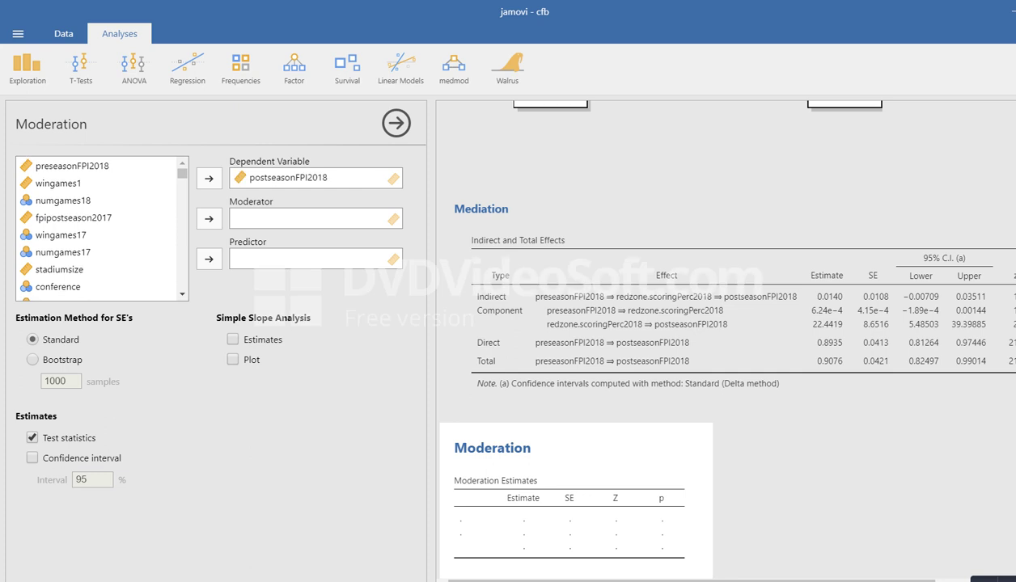
drag(73, 166, 308, 258)
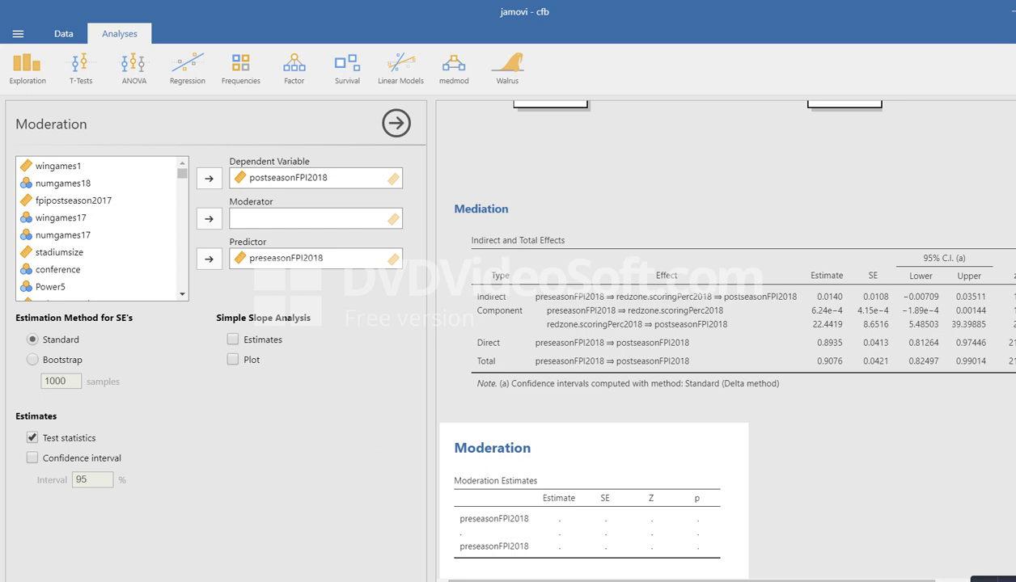
drag(58, 253, 307, 218)
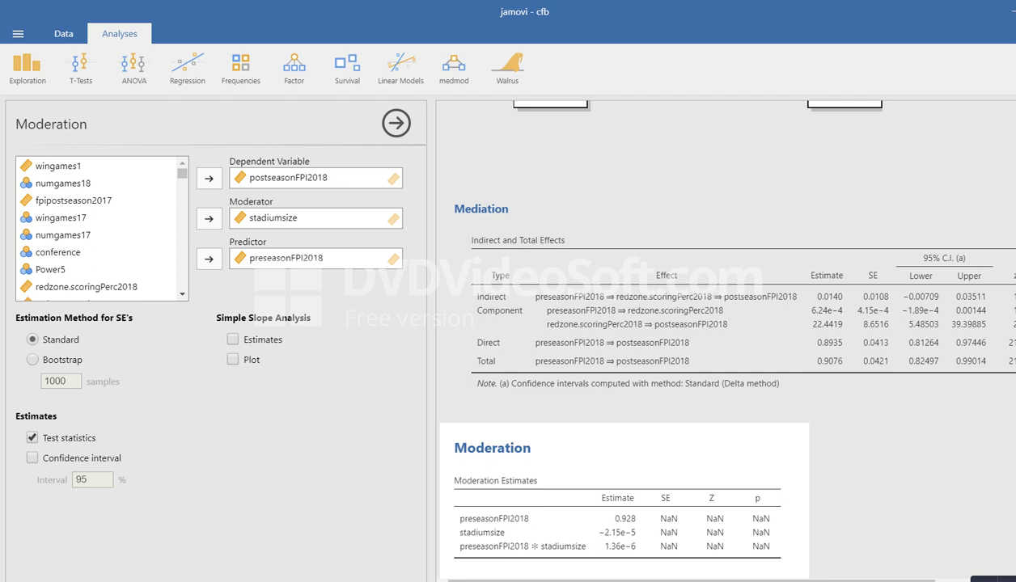
click(233, 340)
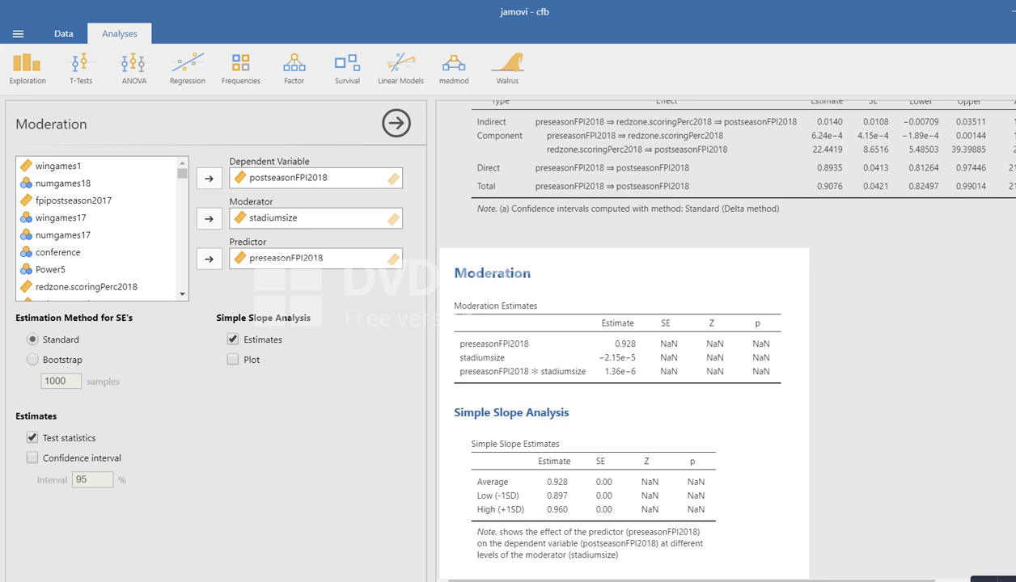
Replace the moderator stadiumsize with fpipostseason2017 and add the simple slope plot and 95% confidence intervals.
click(274, 219)
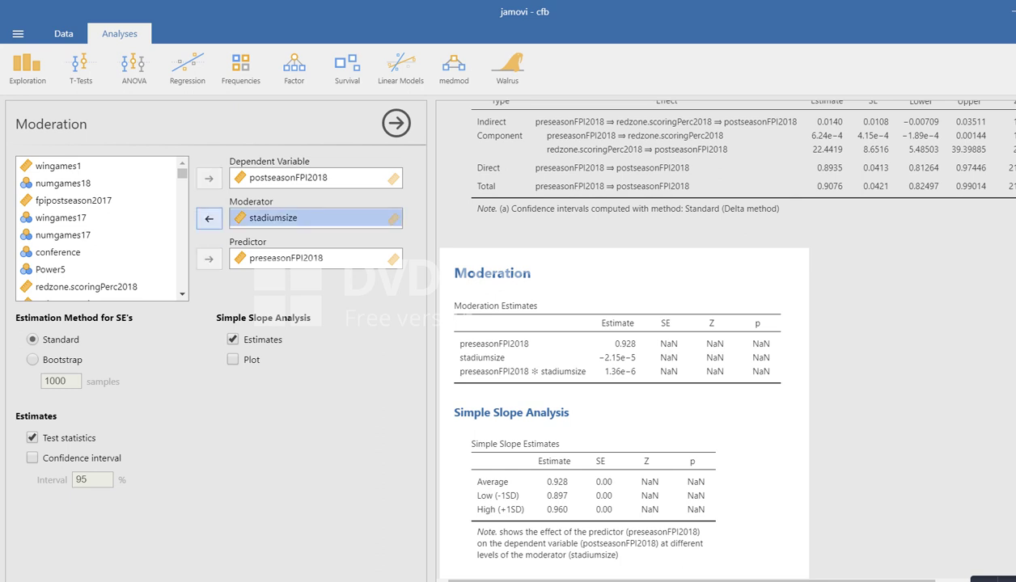
click(210, 219)
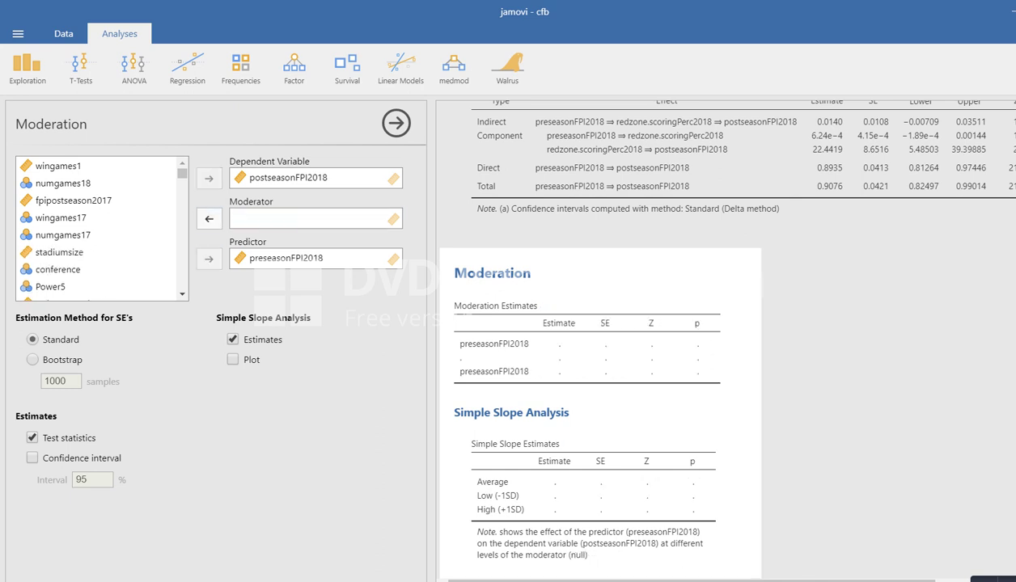
click(73, 201)
drag(72, 200, 308, 218)
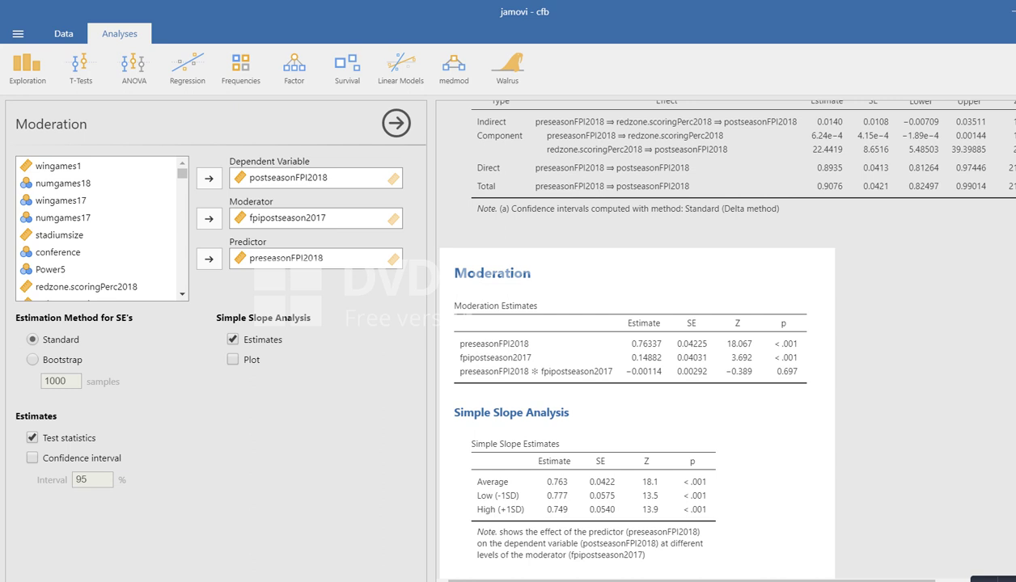
click(233, 360)
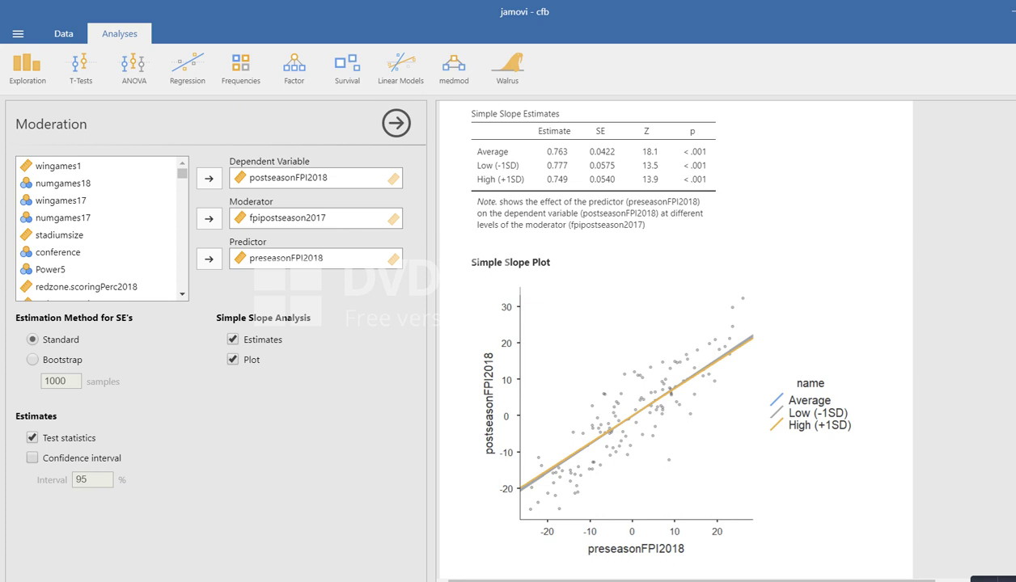
click(32, 458)
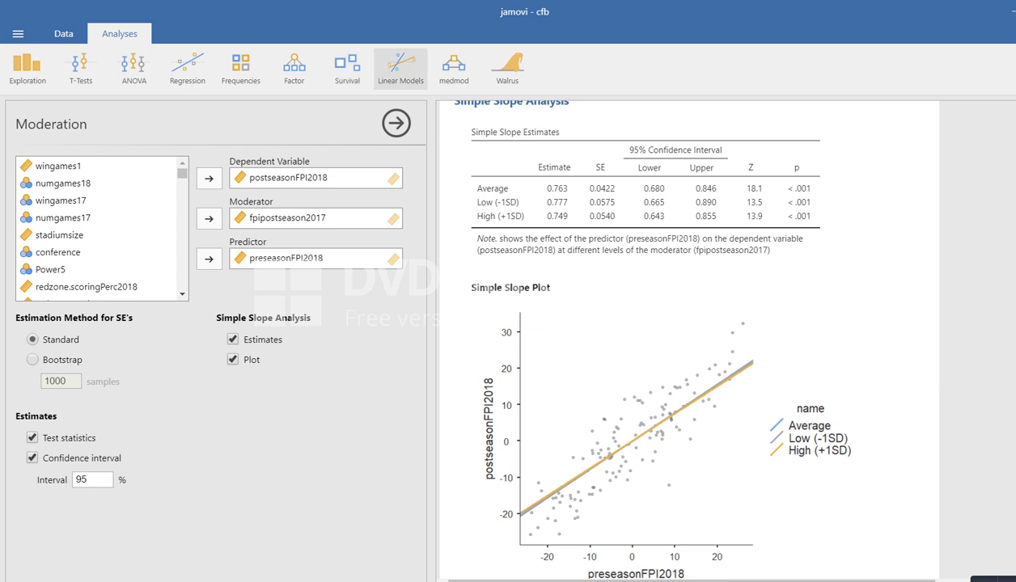
Create another GLM Mediation Model with postseasonFPI2018 as dependent variable, redzone.scoringPerc2018 and schedstrength2018 as mediators and preseasonFPI2018 as covariate.
click(401, 69)
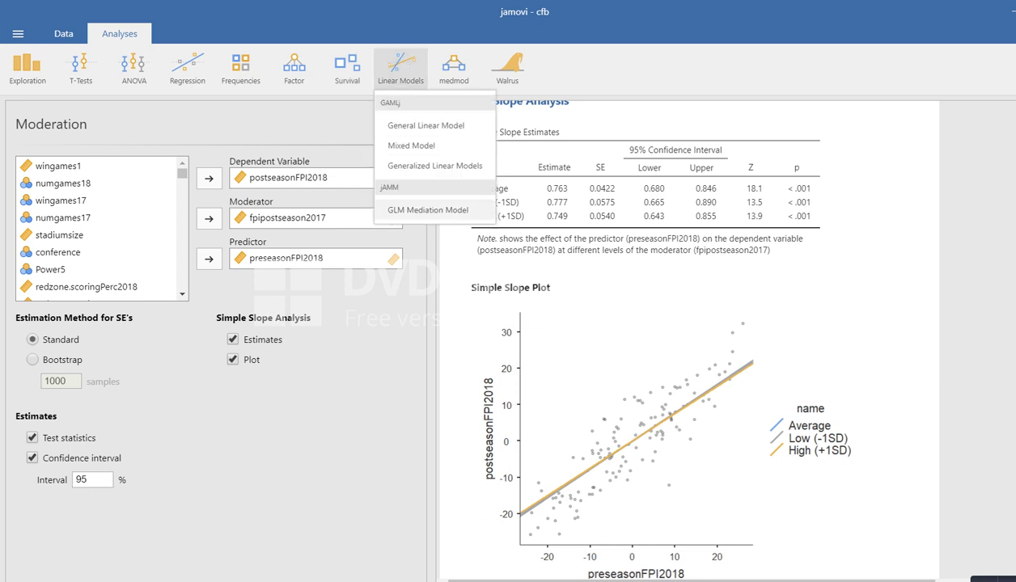
click(427, 210)
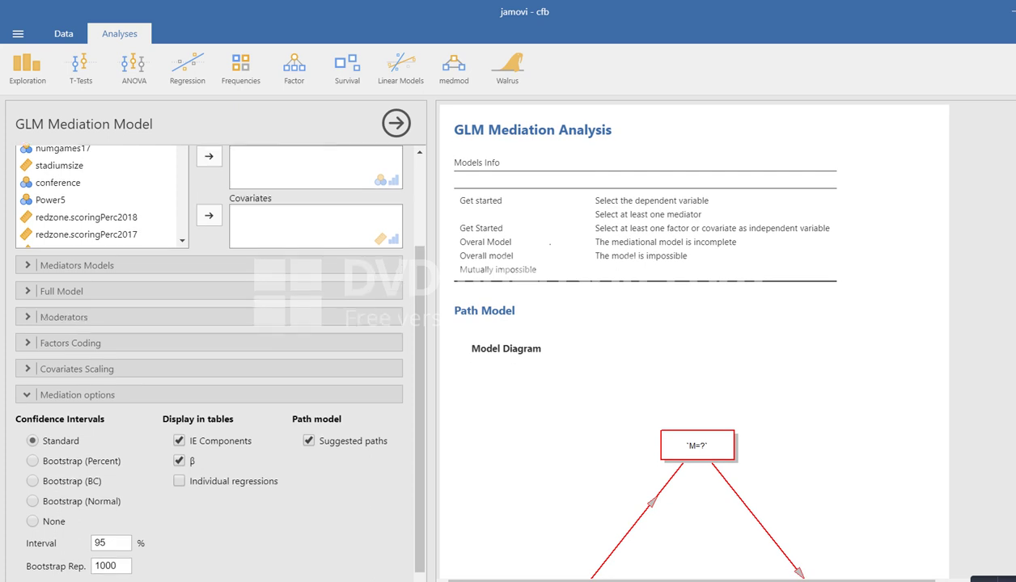
drag(73, 166, 299, 178)
drag(73, 166, 303, 336)
drag(73, 304, 307, 216)
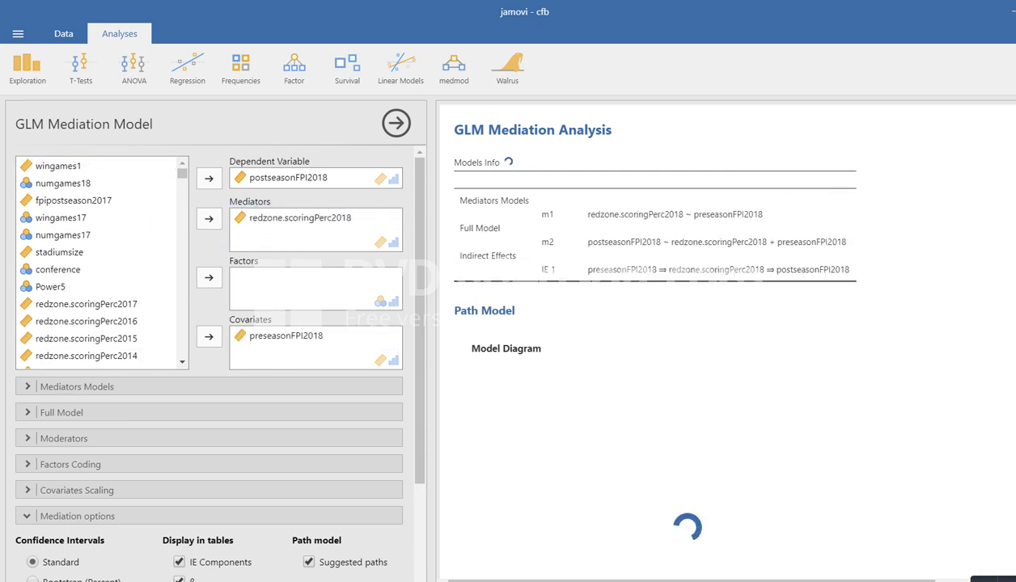
scroll(102, 263, down, 5)
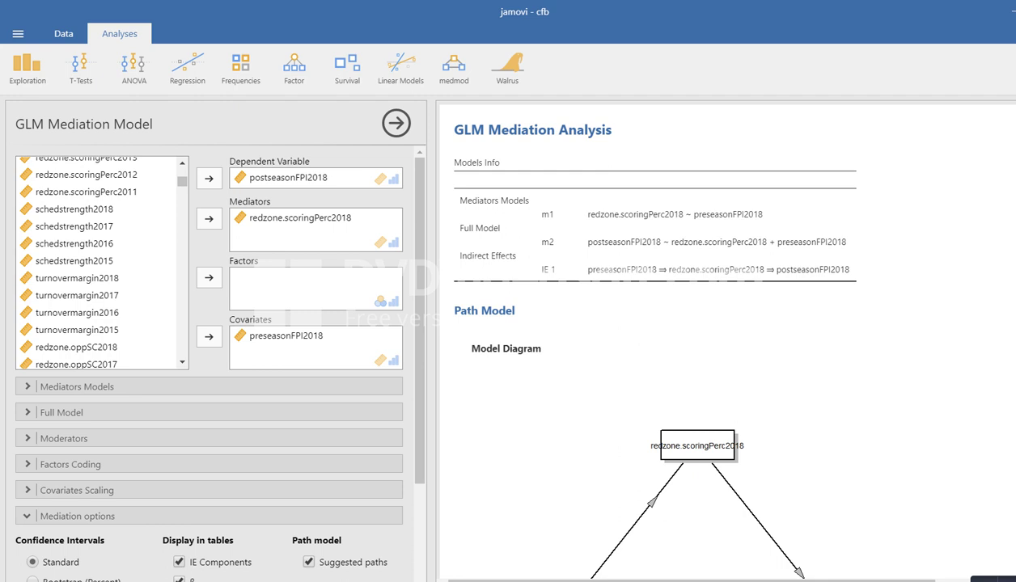
drag(72, 209, 290, 240)
scroll(101, 263, down, 4)
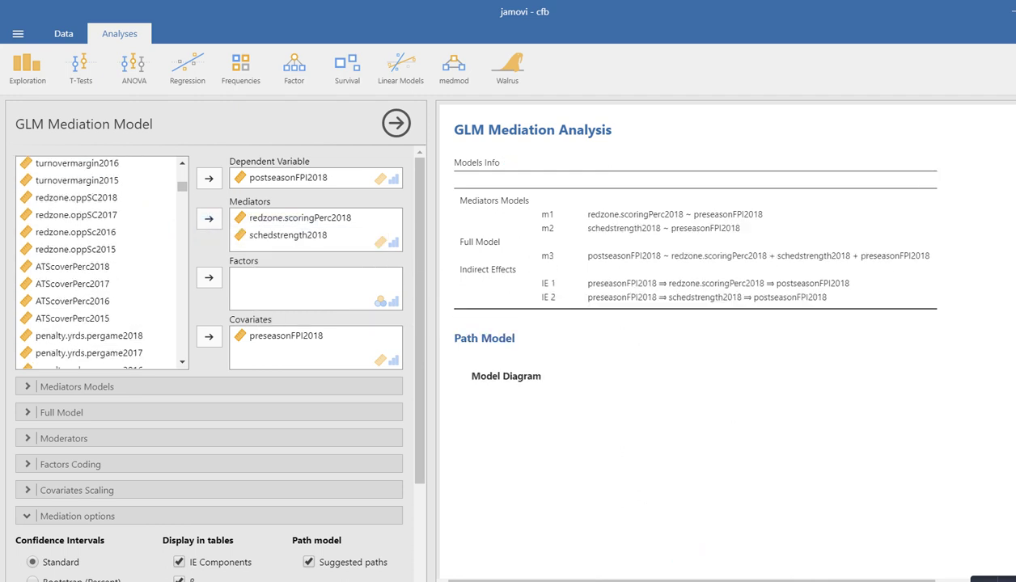
Open the mediation model's moderator settings, and examine the two-mediator path diagram and the Indirect and Total Effects table.
click(63, 438)
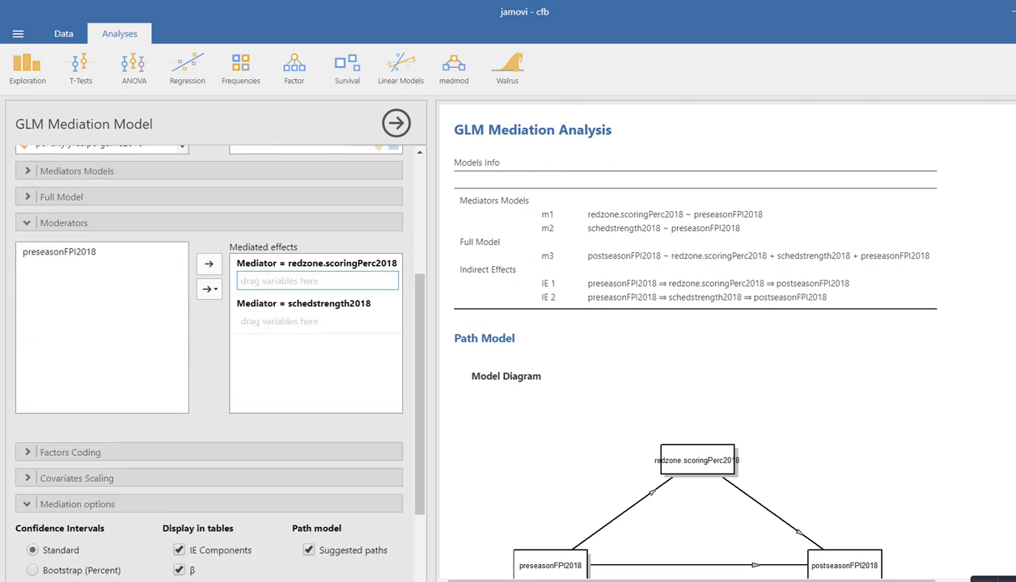
scroll(210, 340, down, 2)
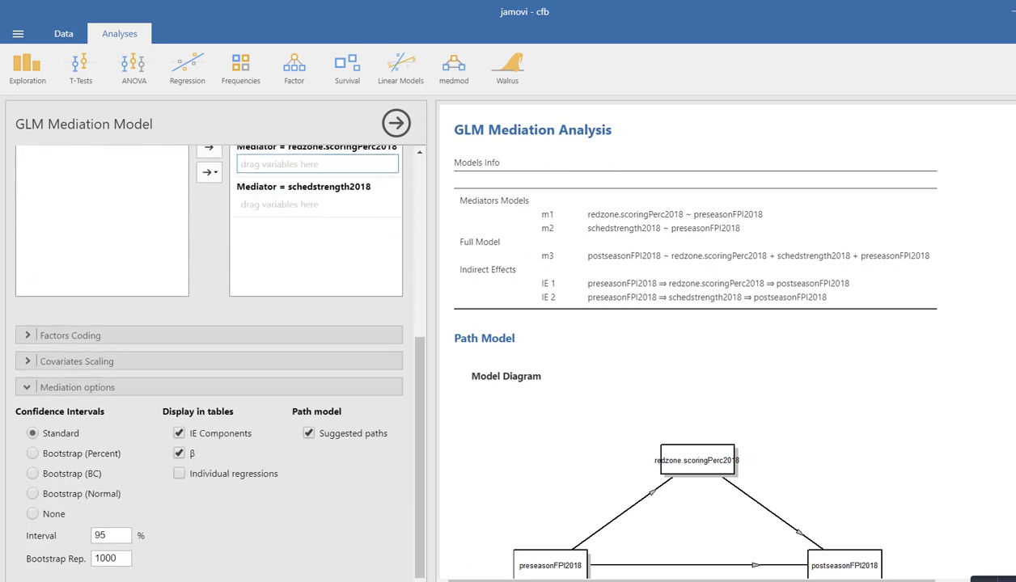
scroll(696, 340, down, 4)
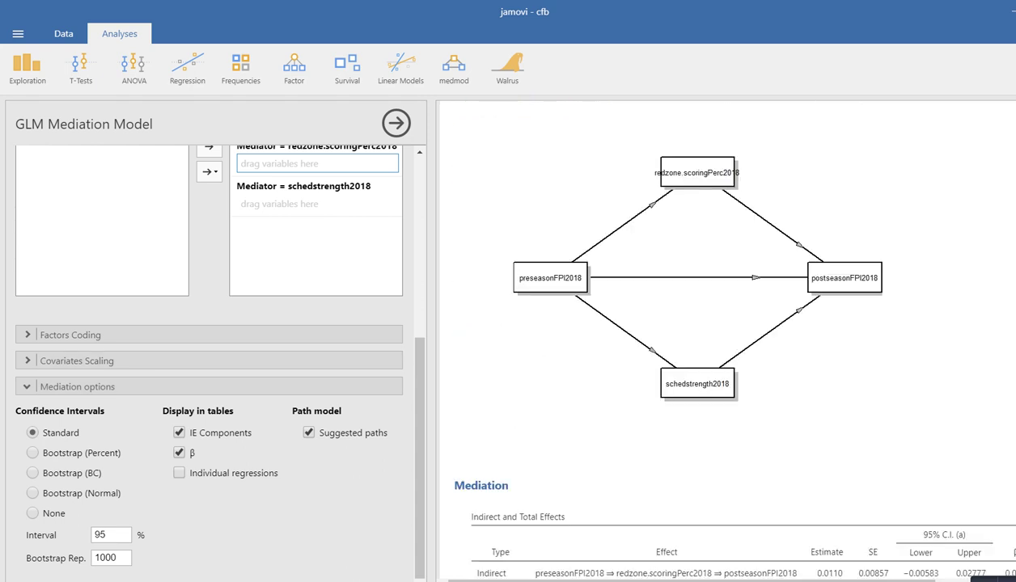
scroll(725, 340, down, 4)
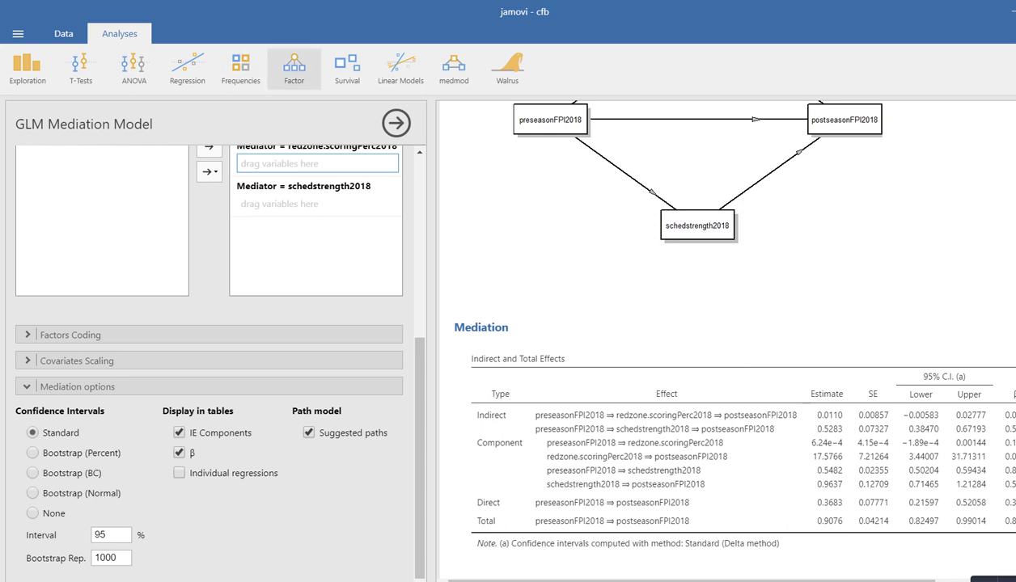
click(240, 67)
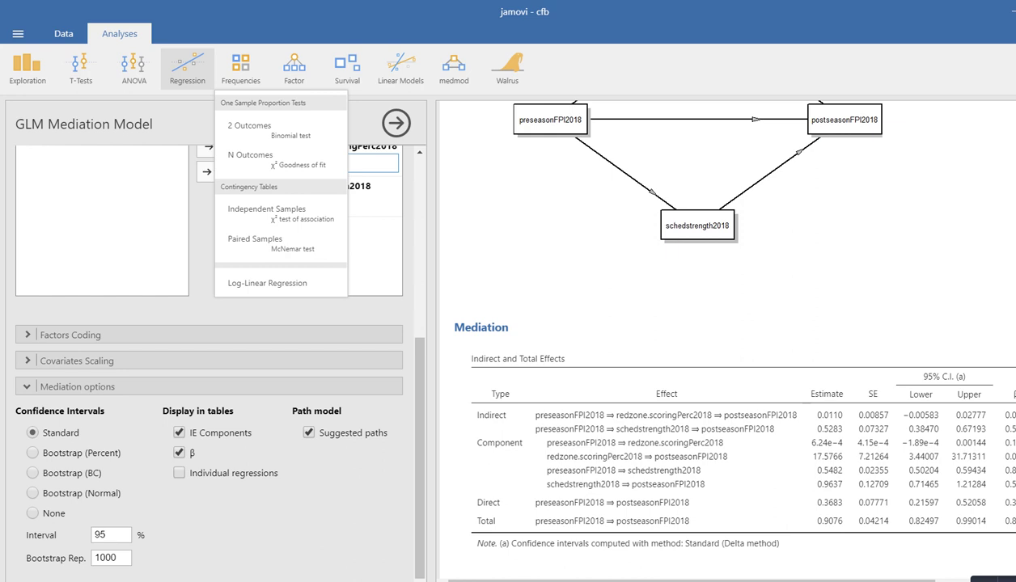
click(187, 67)
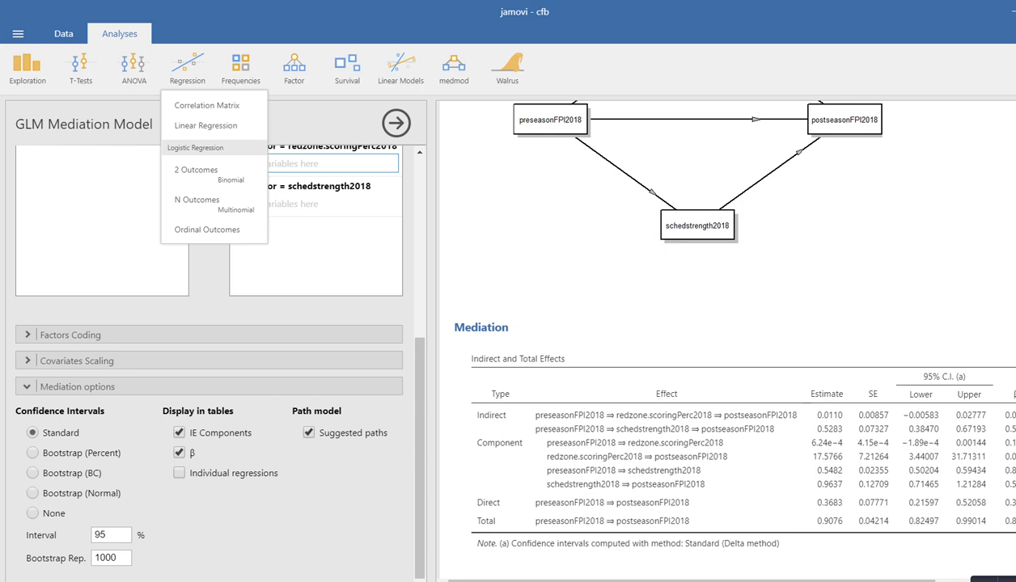
key(Escape)
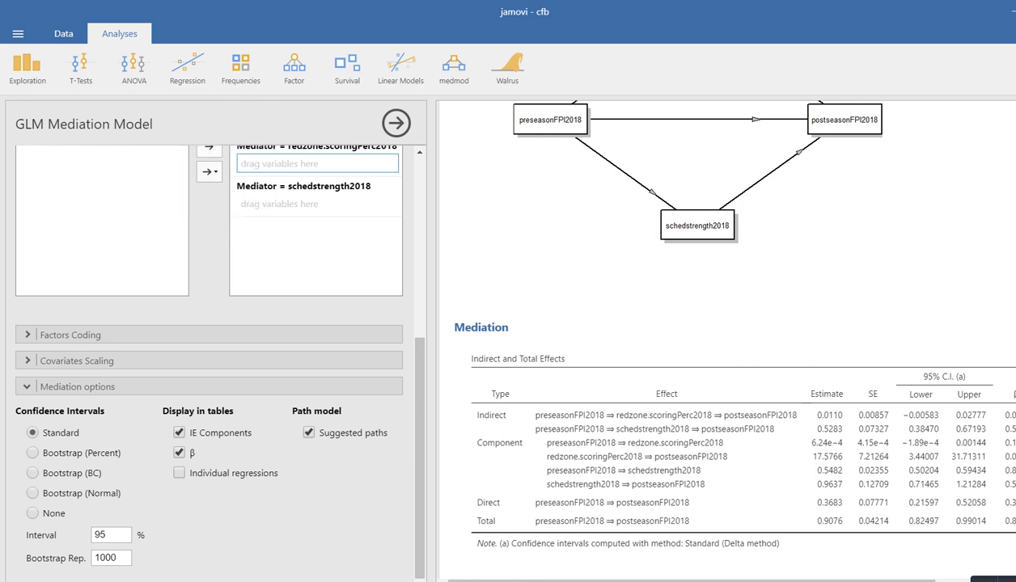